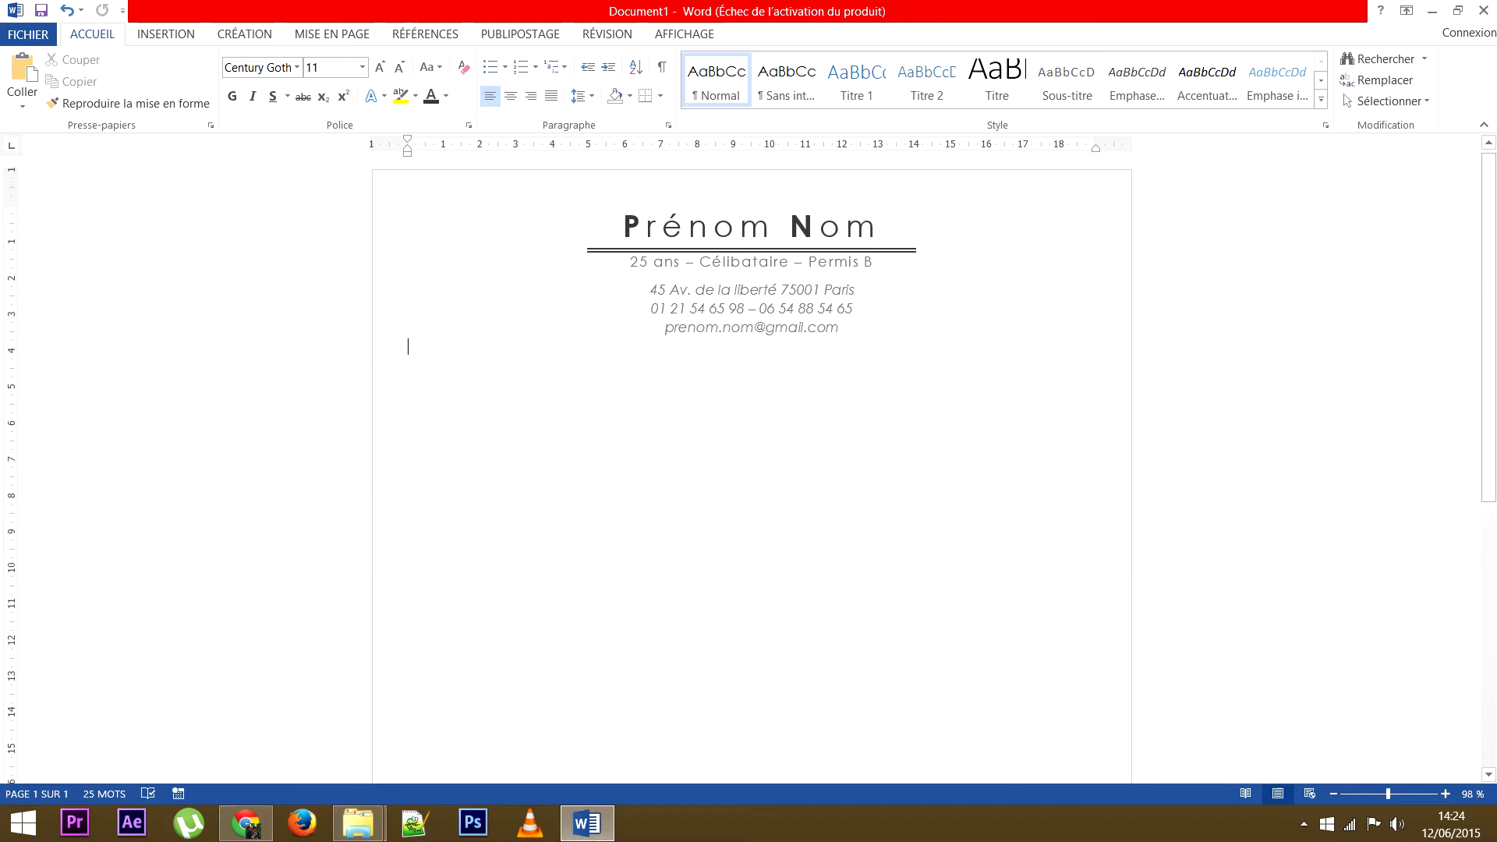
# Put the insertion point before 'Prénom' on the name line and show the Insertion ribbon tools
pyautogui.click(624, 226)
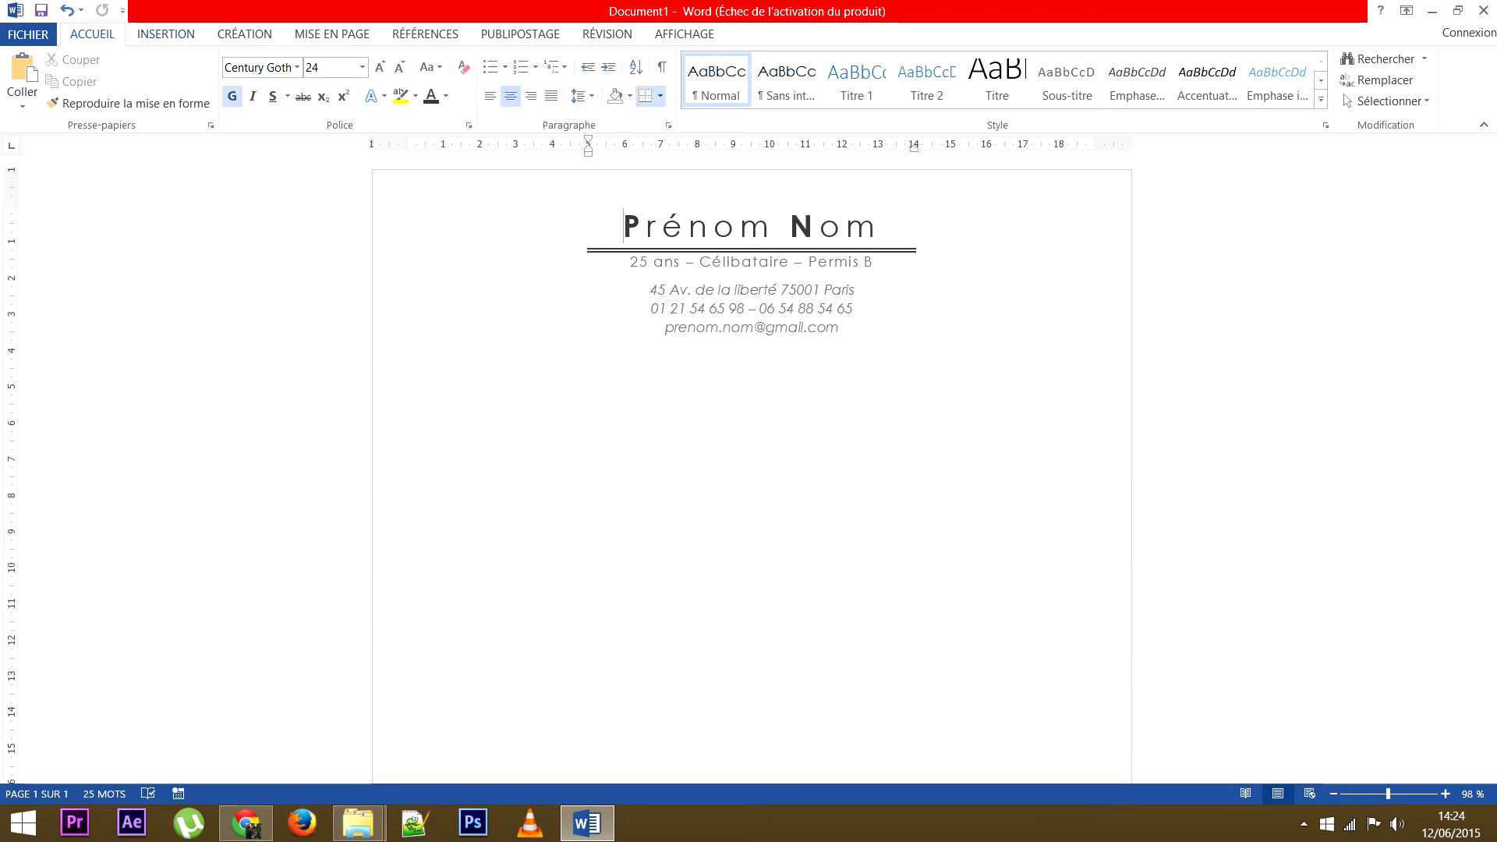
pyautogui.hotkey('alt', 'n')
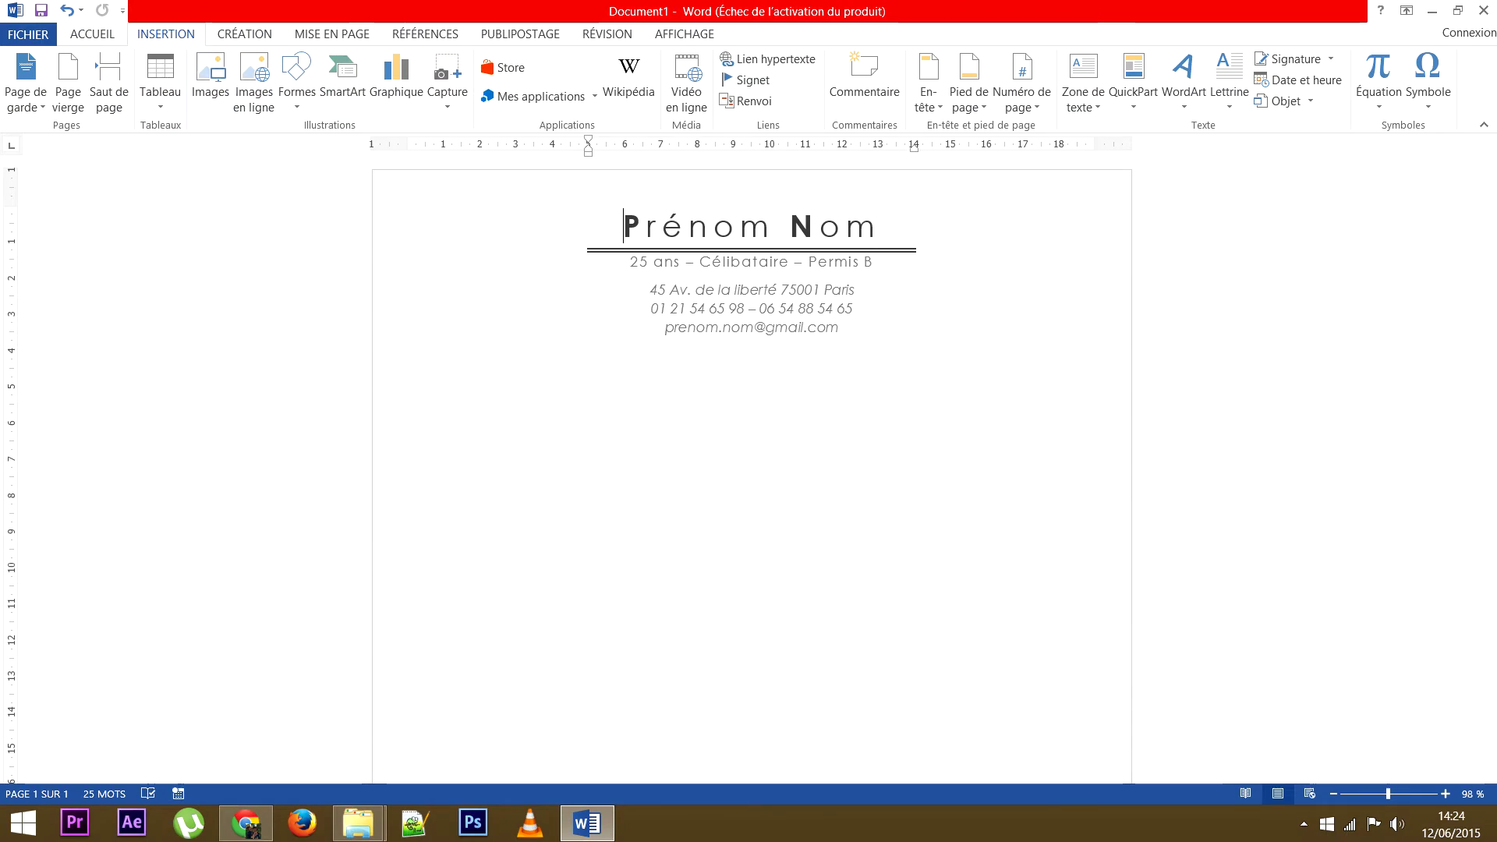
# Insert the picture identité.jpg before 'Prénom' at the top of the CV
pyautogui.click(210, 78)
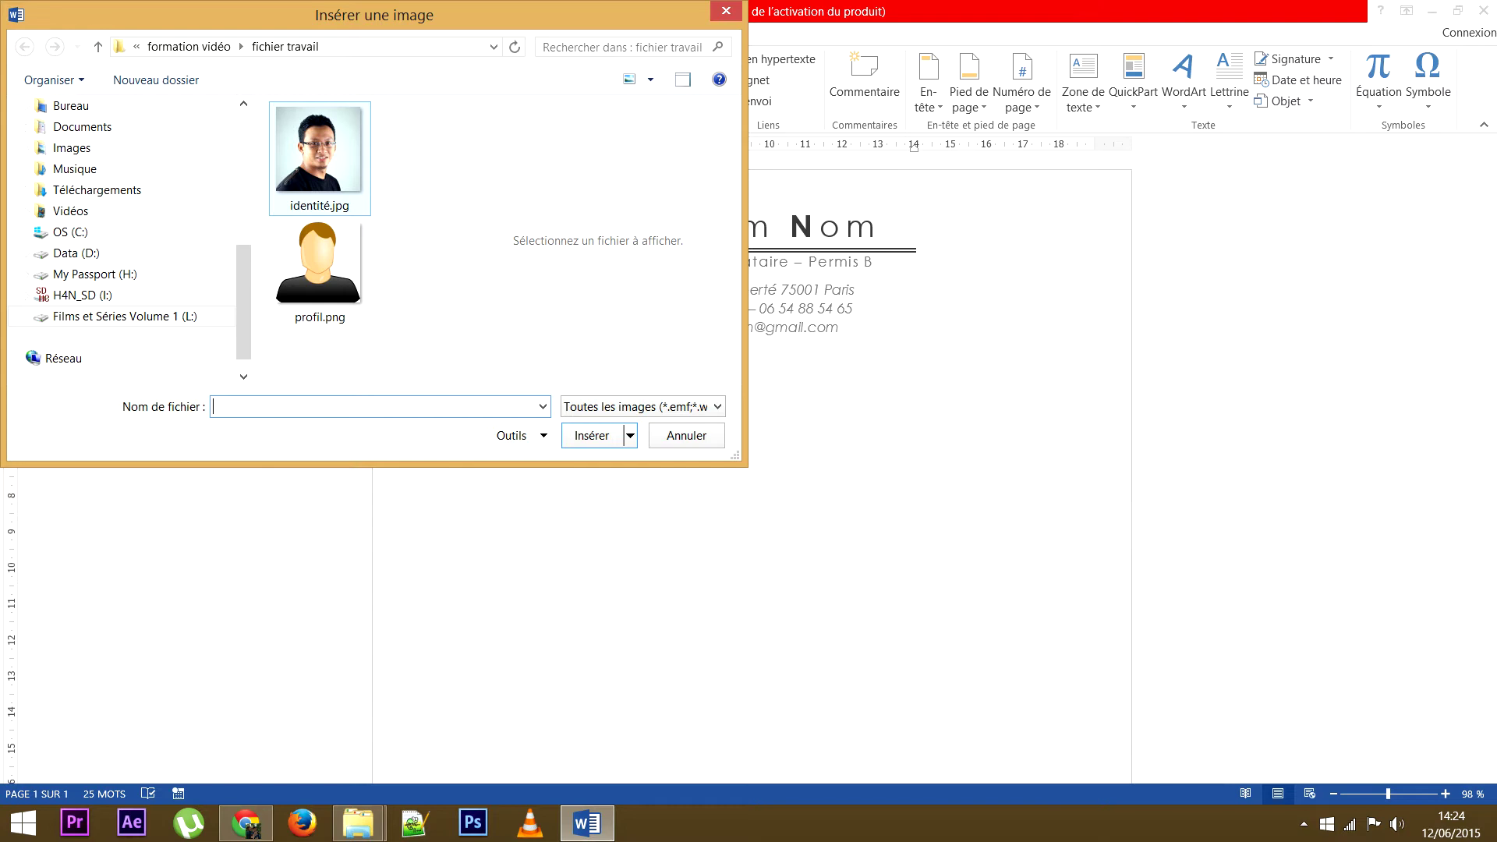
pyautogui.click(320, 156)
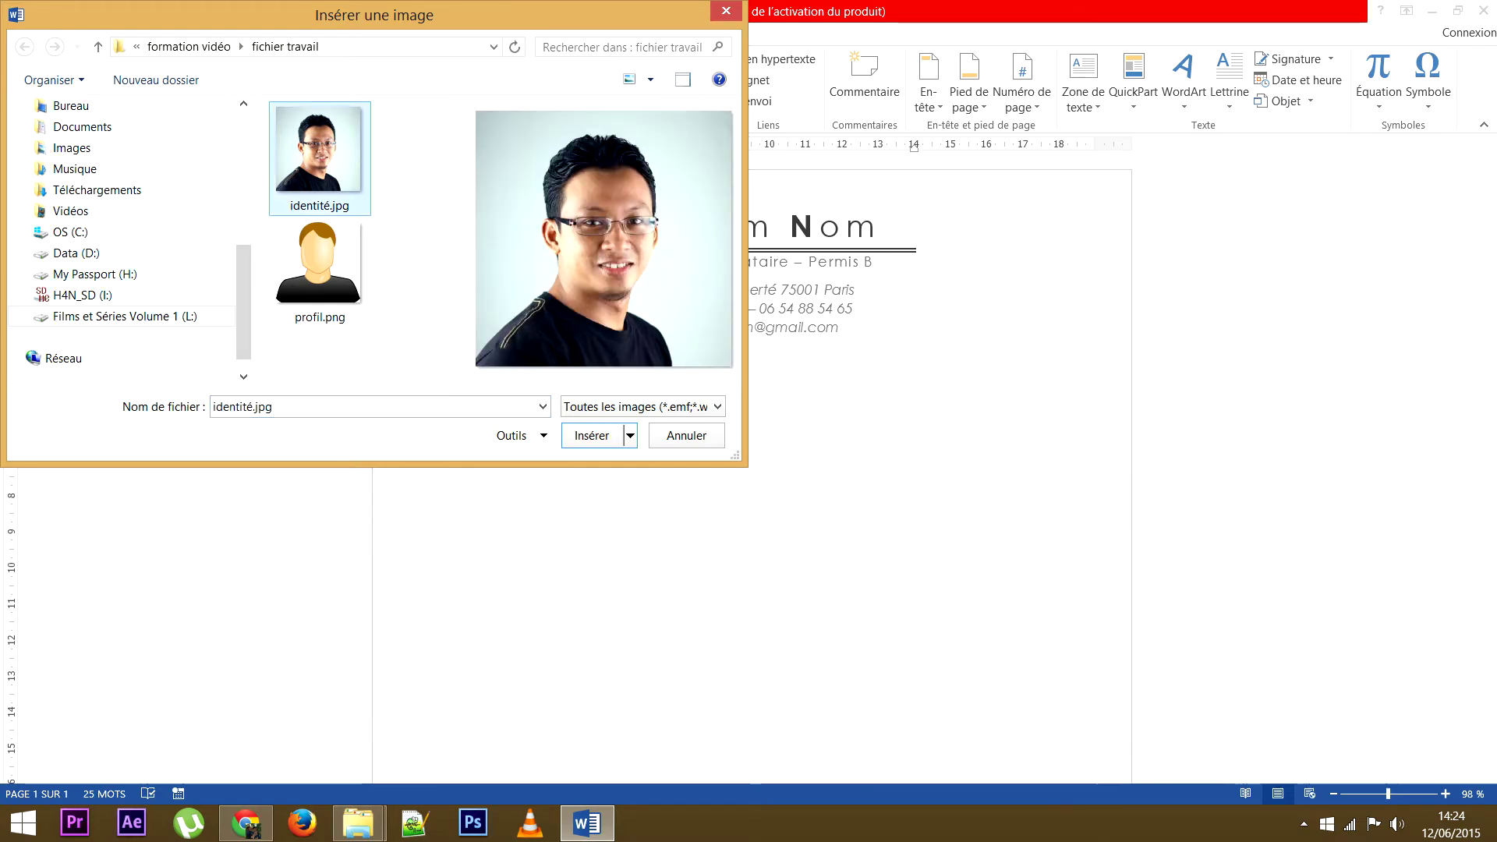
pyautogui.press('Return')
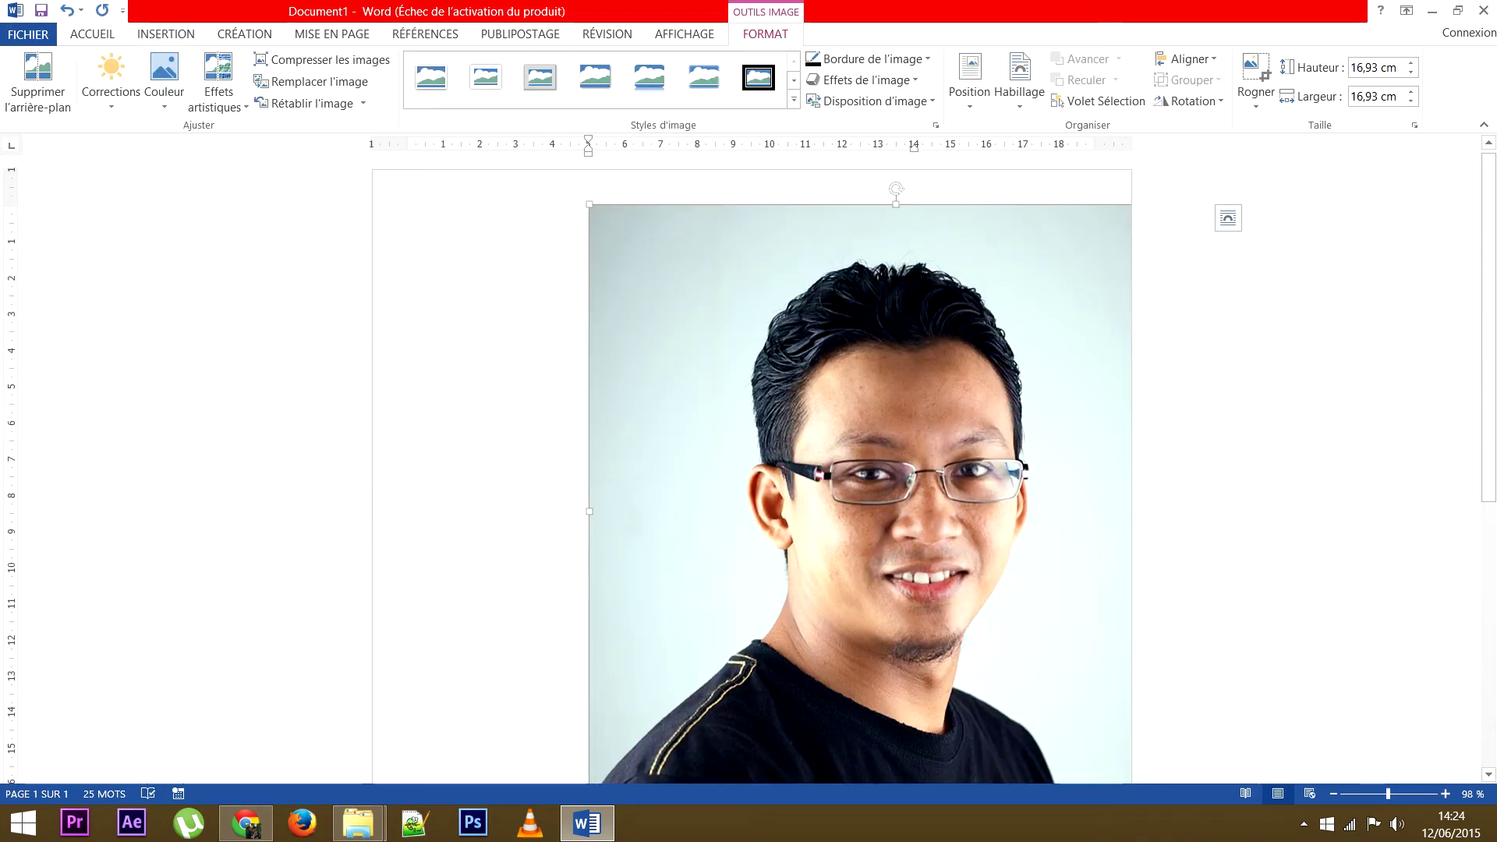
pyautogui.scroll(-4, 752, 468)
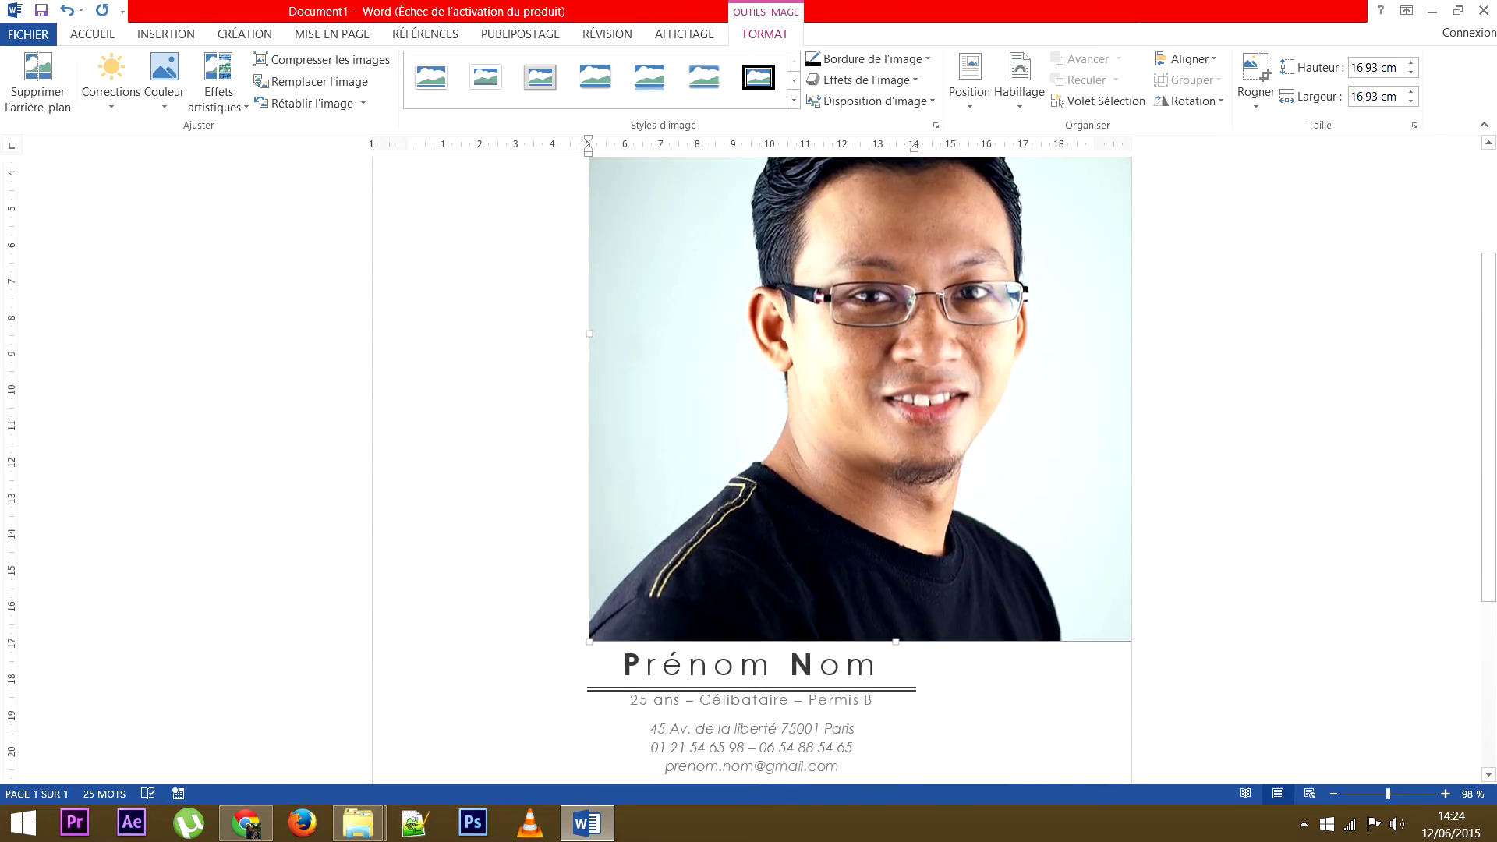
pyautogui.scroll(4, 860, 468)
pyautogui.scroll(1, 860, 468)
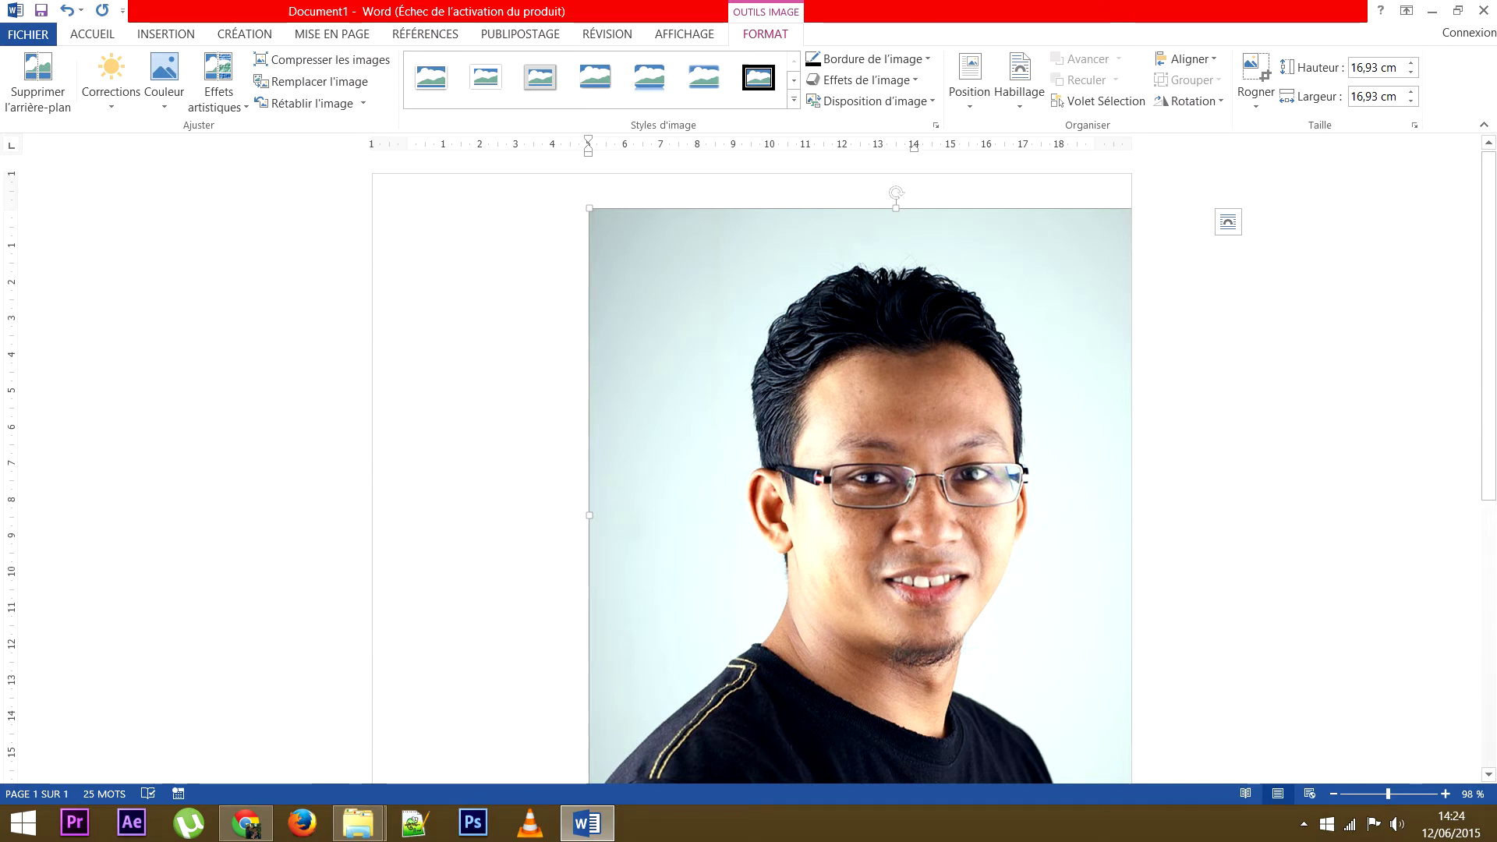
pyautogui.scroll(-2, 860, 468)
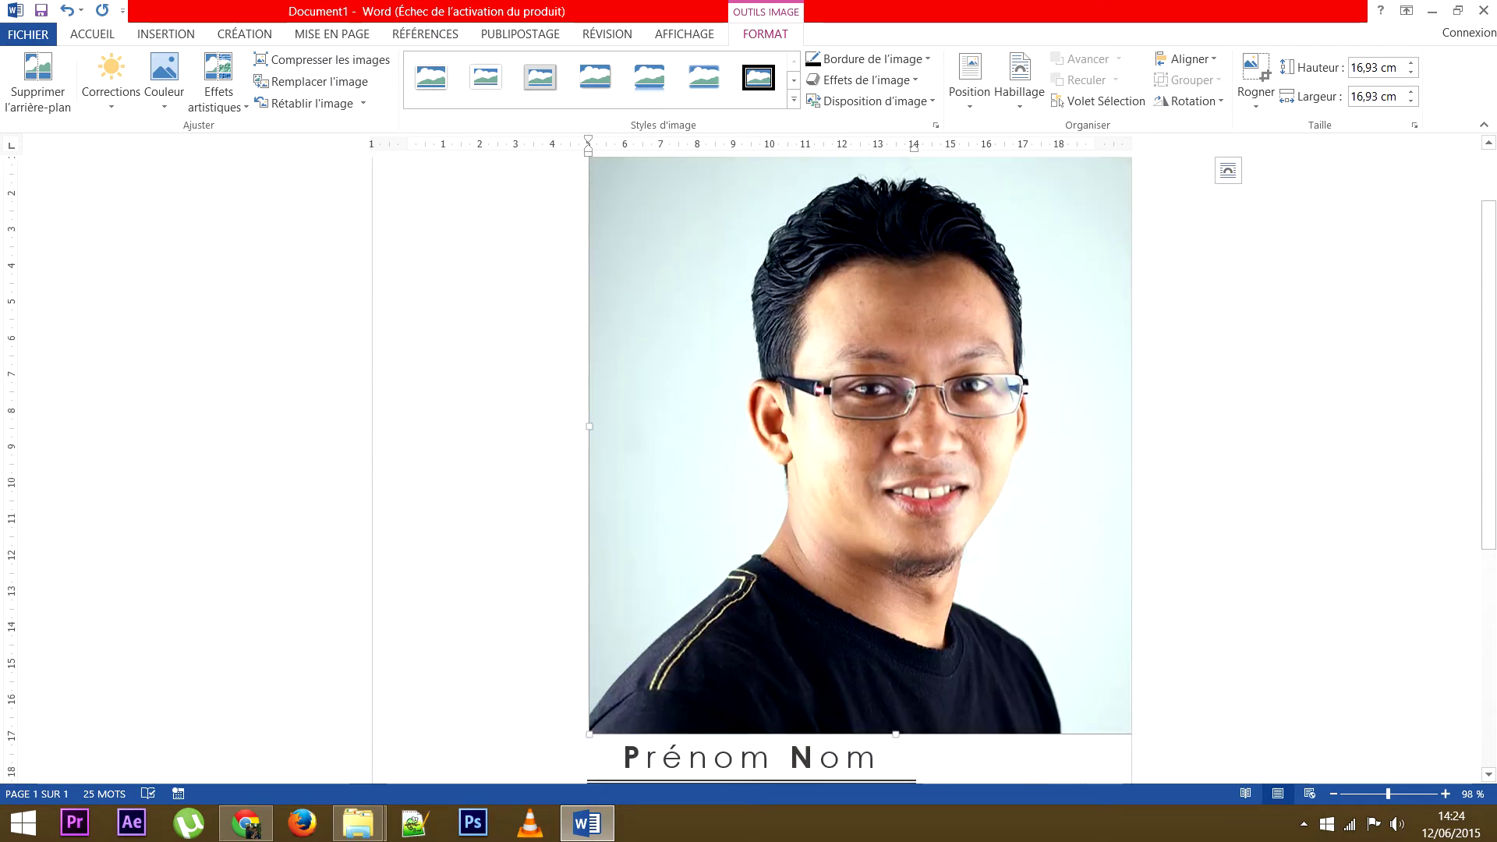
pyautogui.scroll(-1, 860, 468)
pyautogui.scroll(2, 860, 468)
pyautogui.scroll(1, 860, 468)
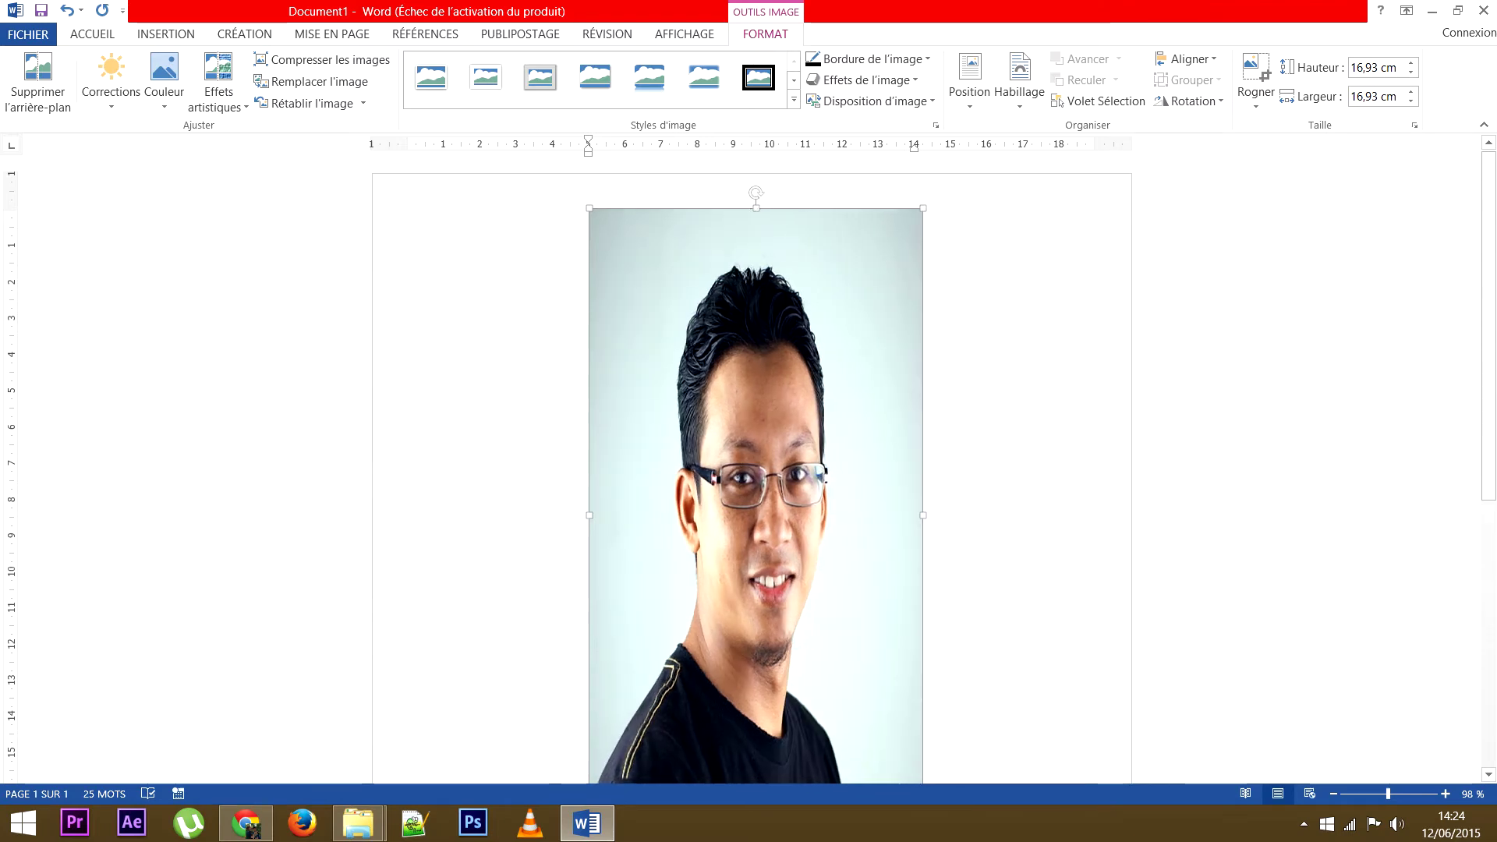
# Undo the width and height changes to restore the photo's original proportions
pyautogui.hotkey('ctrl', 'z')
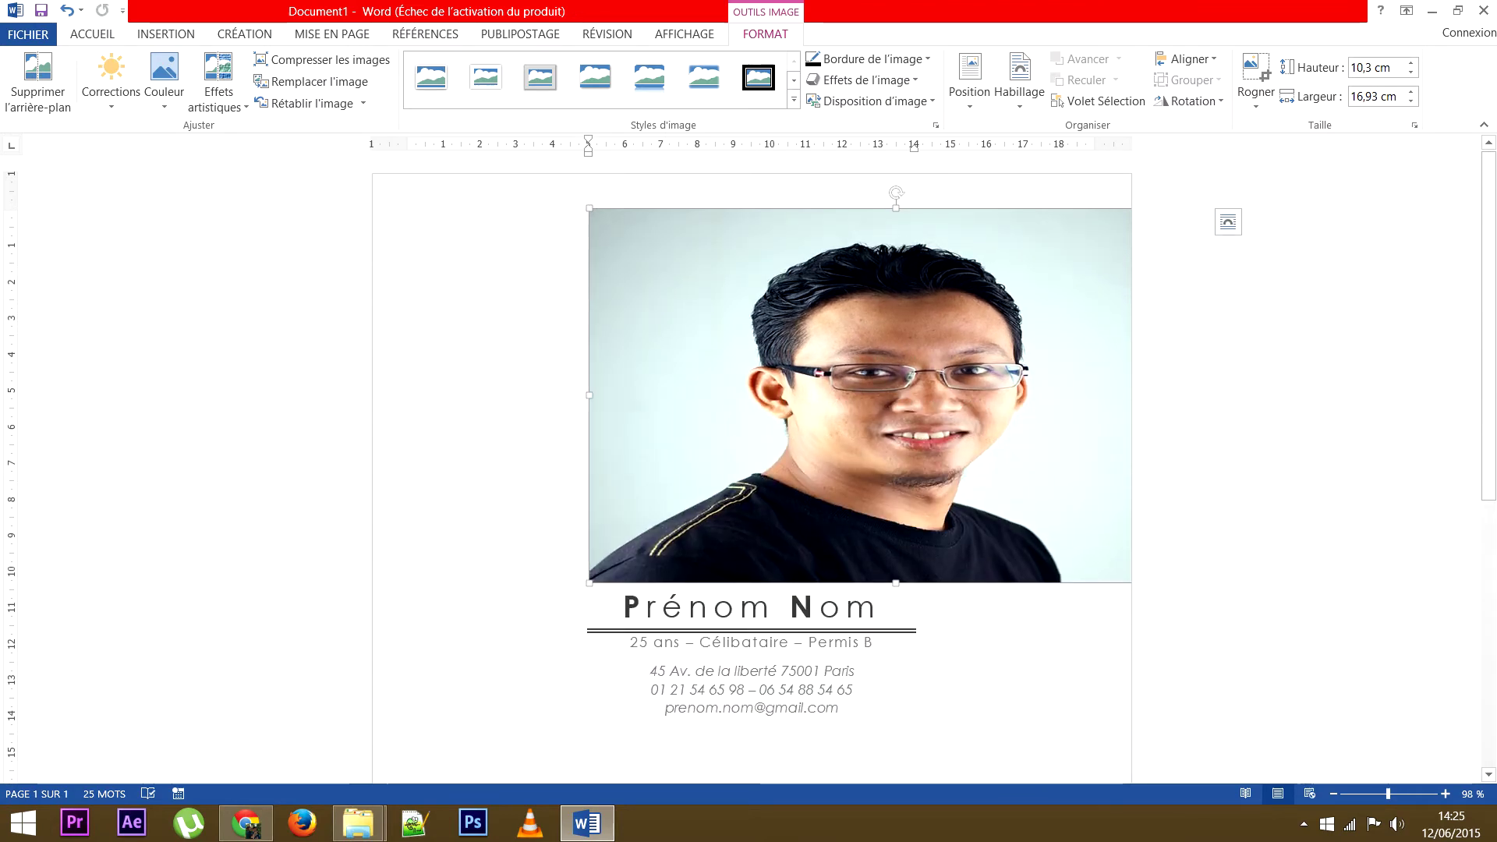
pyautogui.hotkey('ctrl', 'z')
pyautogui.scroll(-2, 751, 468)
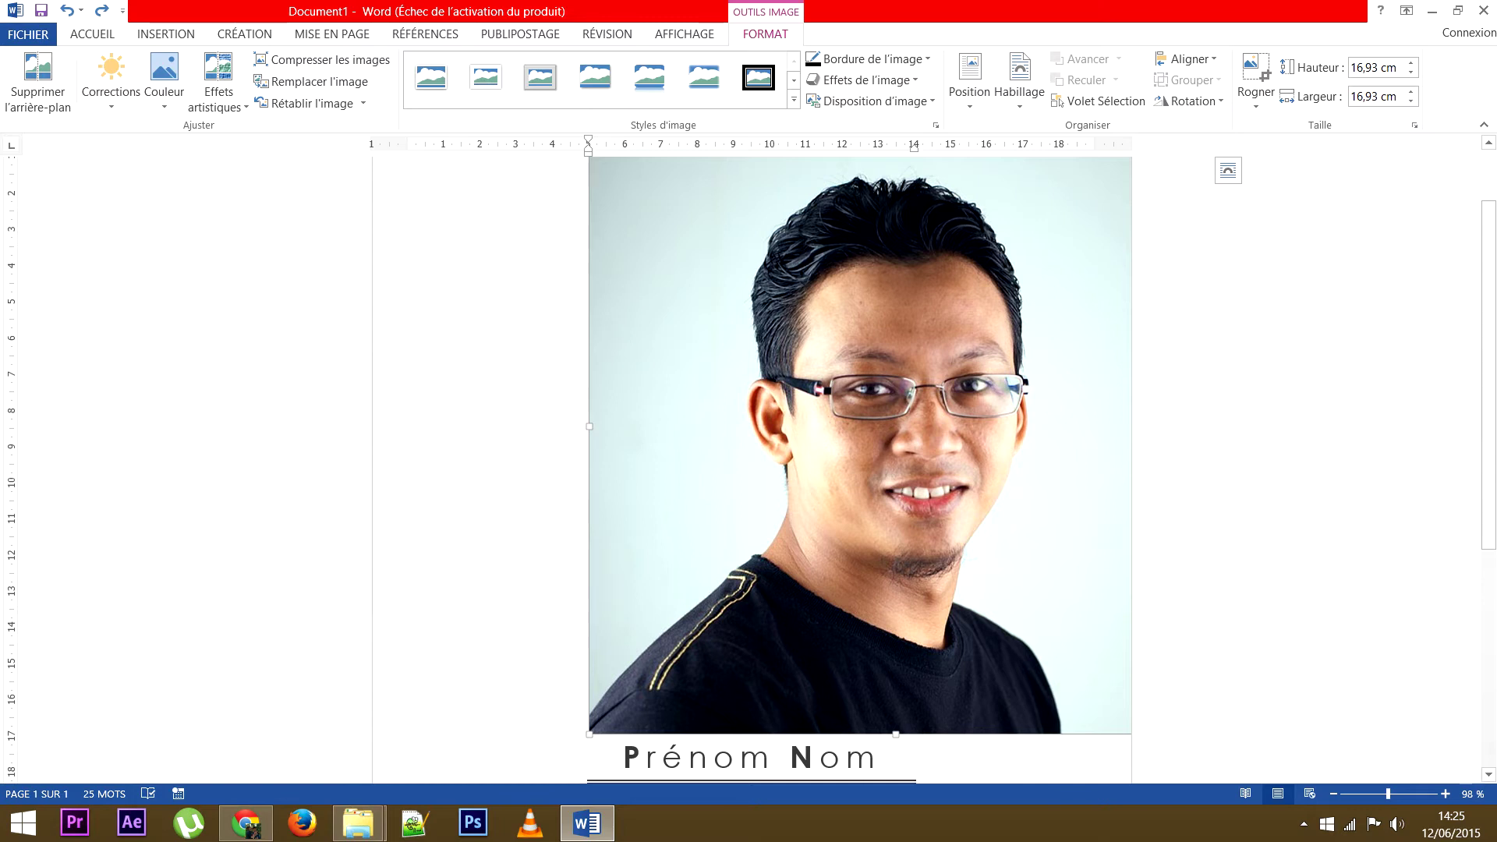
pyautogui.scroll(2, 751, 468)
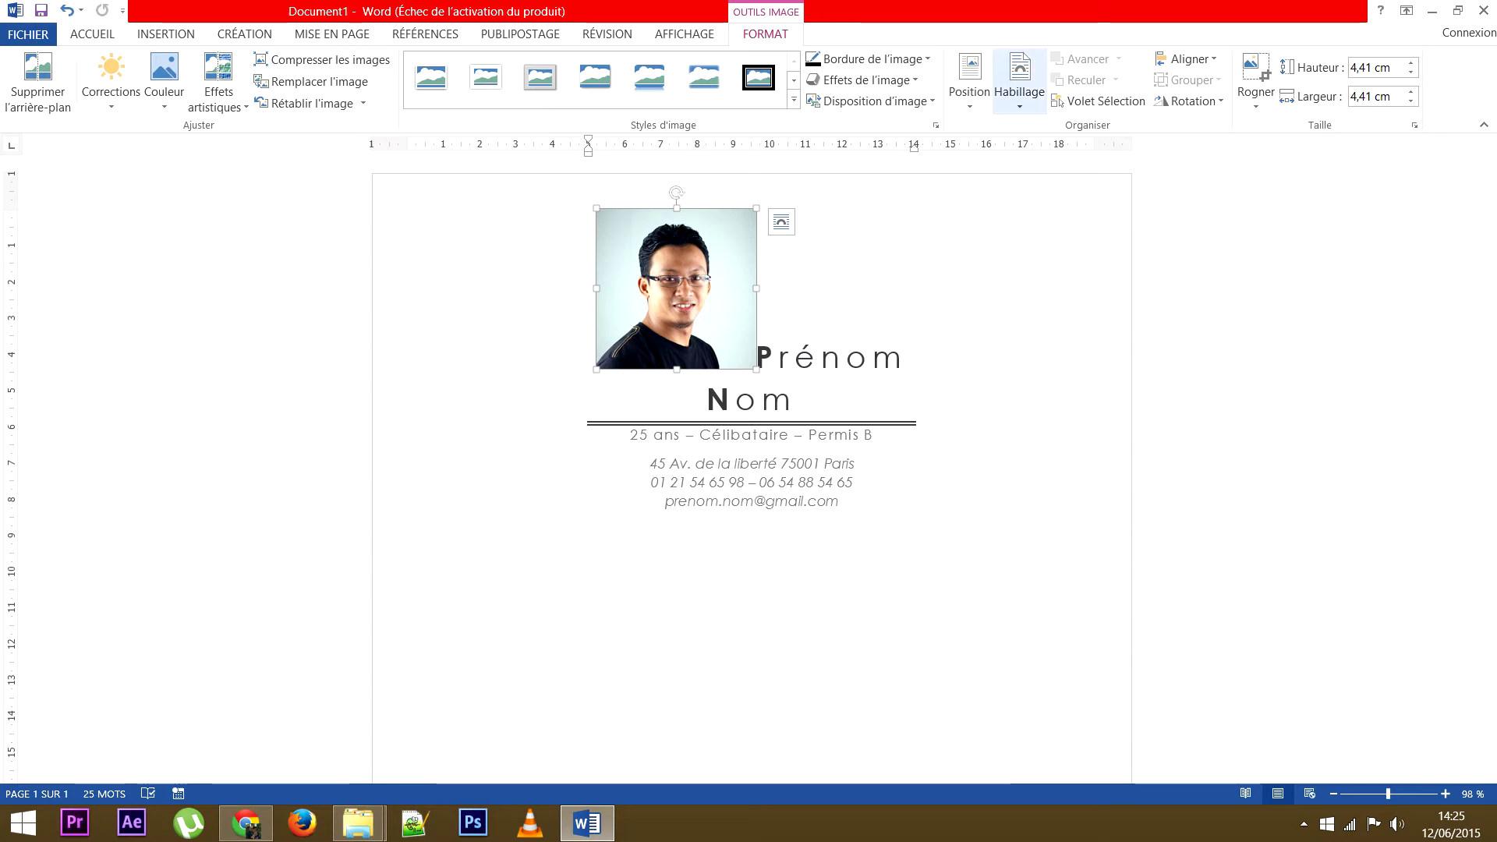
# Bring up the Habillage text-wrapping options for the 4,41 cm photo
pyautogui.click(1020, 82)
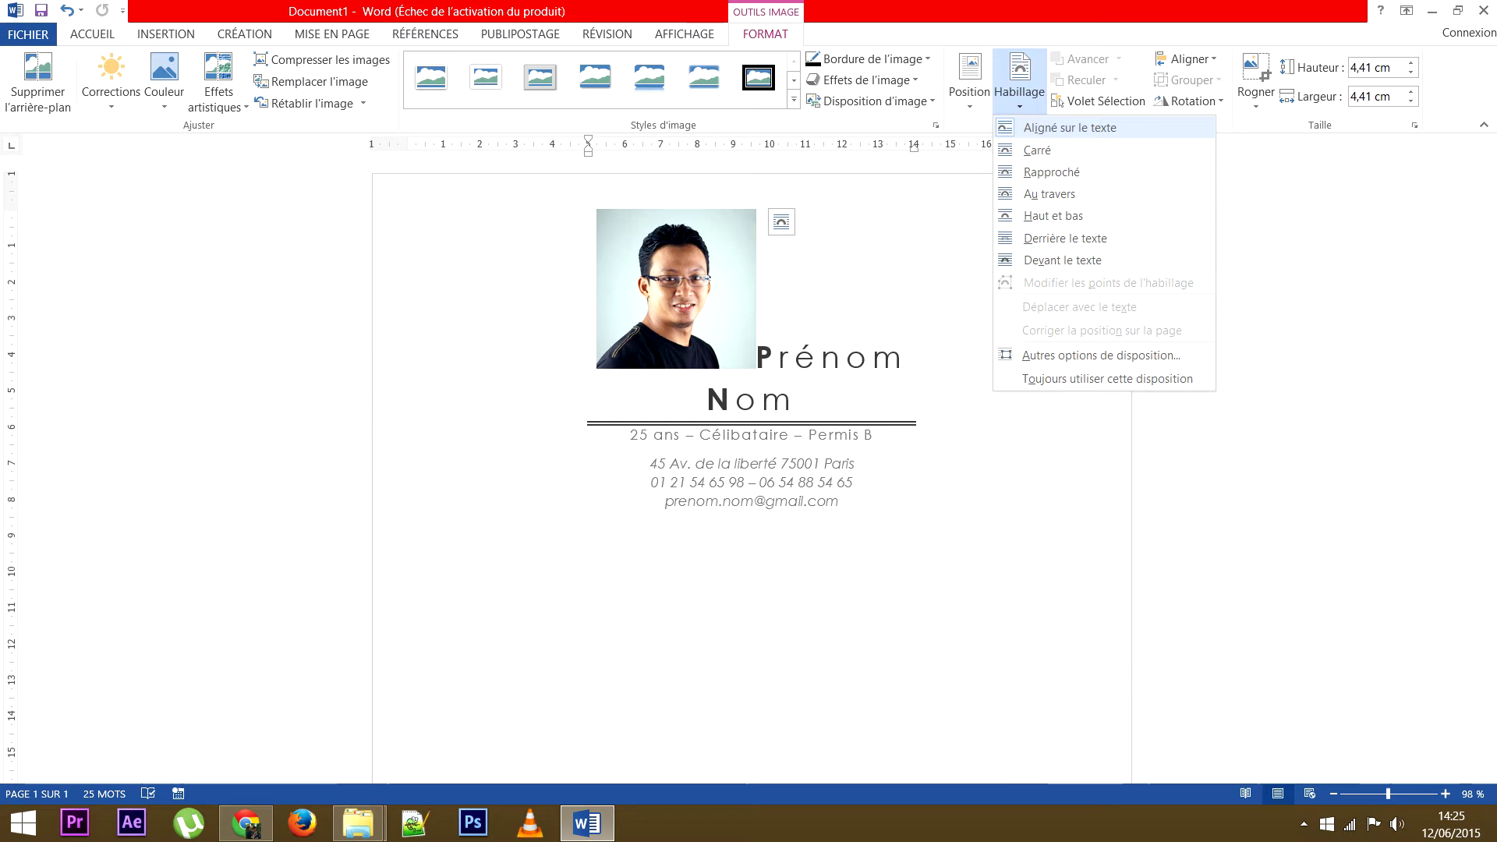
# Set the photo's text wrapping to Devant le texte so the name block re-centres
pyautogui.press('Down')
pyautogui.press('Down')
pyautogui.press('Down')
pyautogui.press('Down')
pyautogui.press('Down')
pyautogui.press('Up')
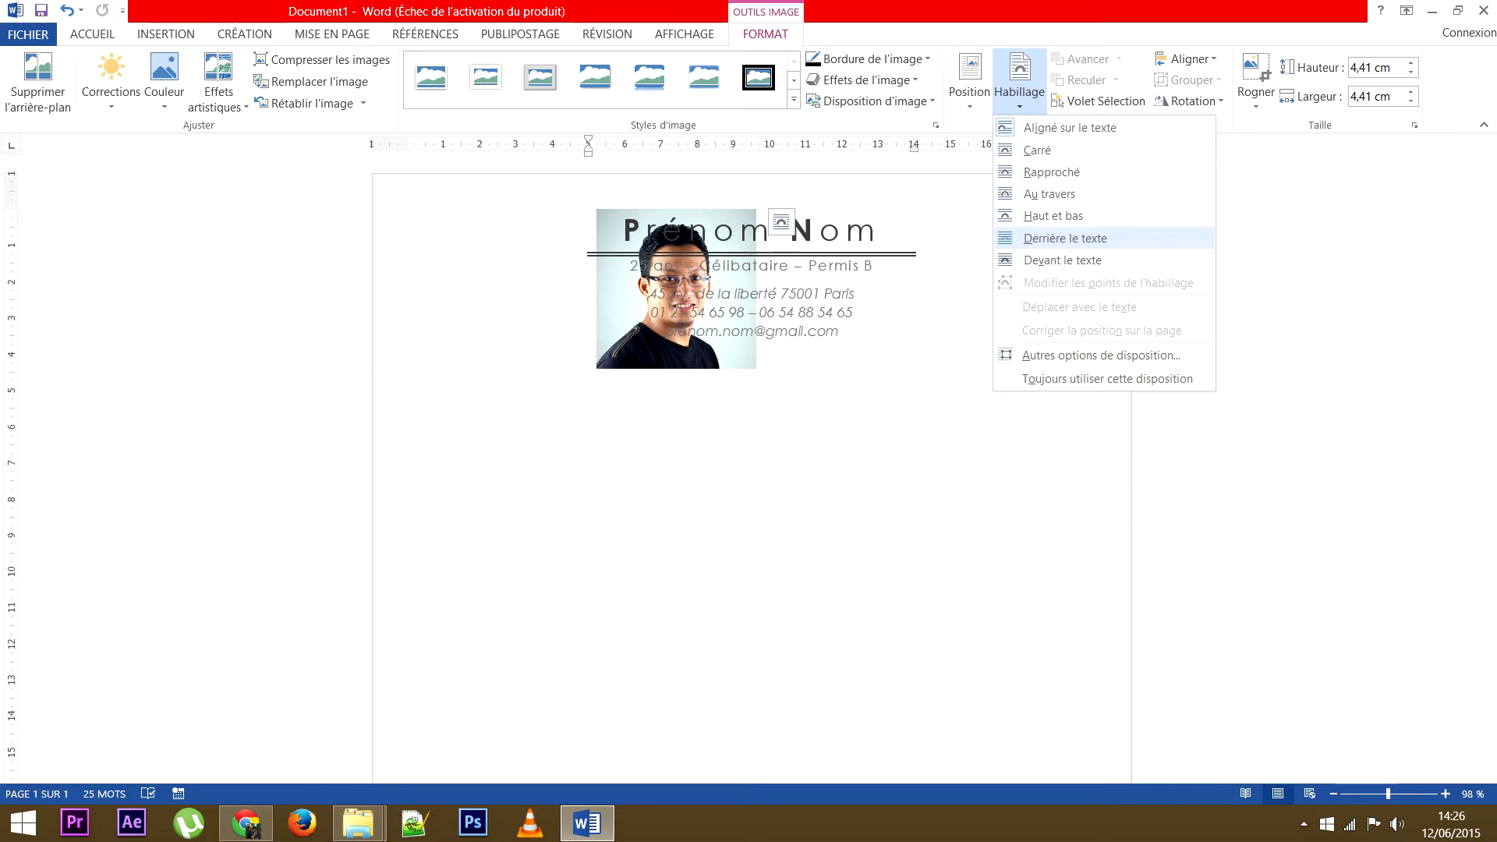
pyautogui.press('Down')
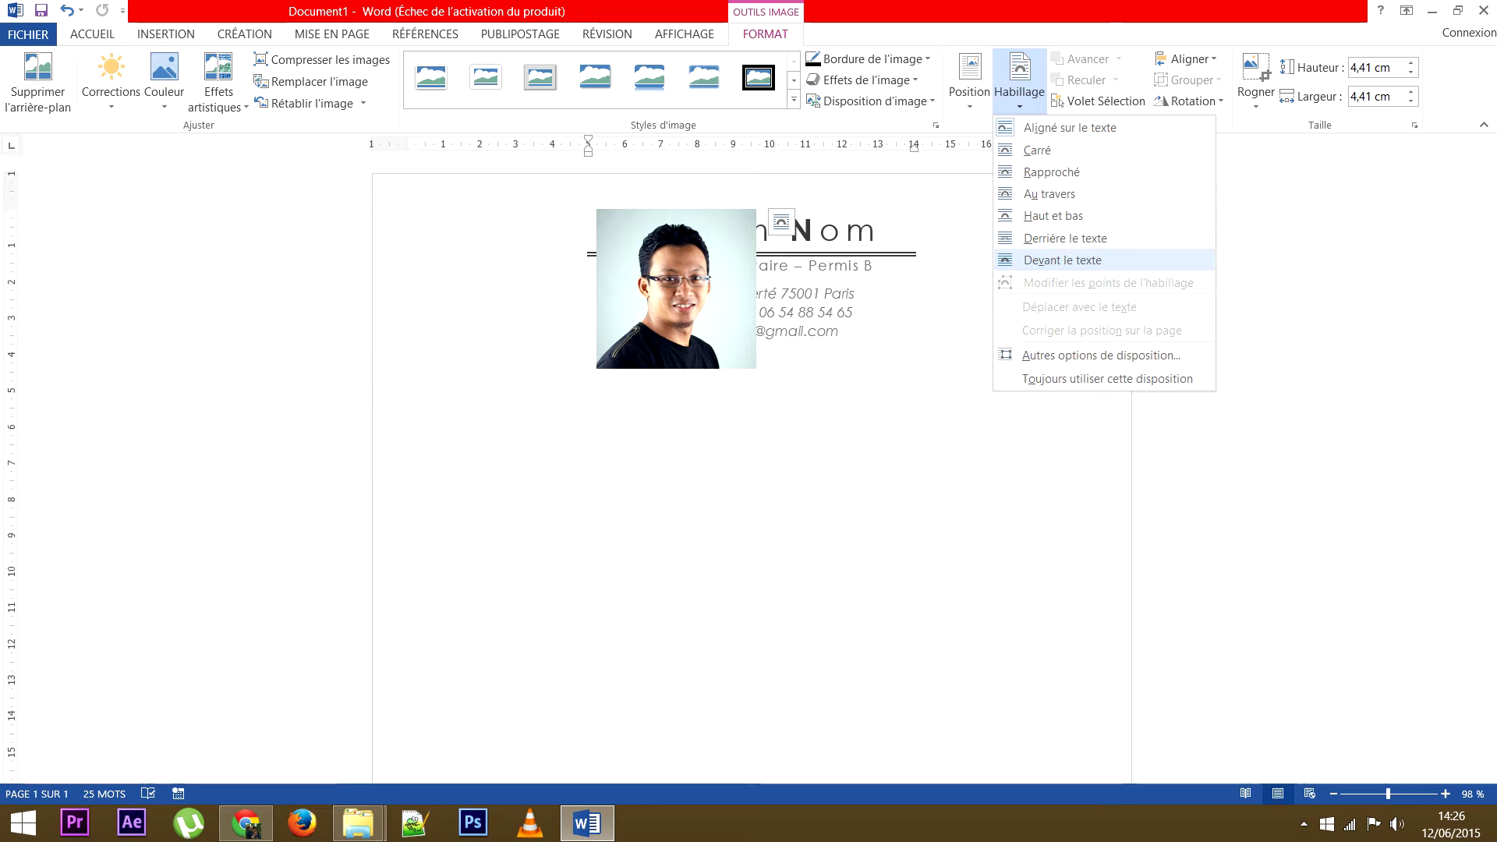
pyautogui.click(1062, 260)
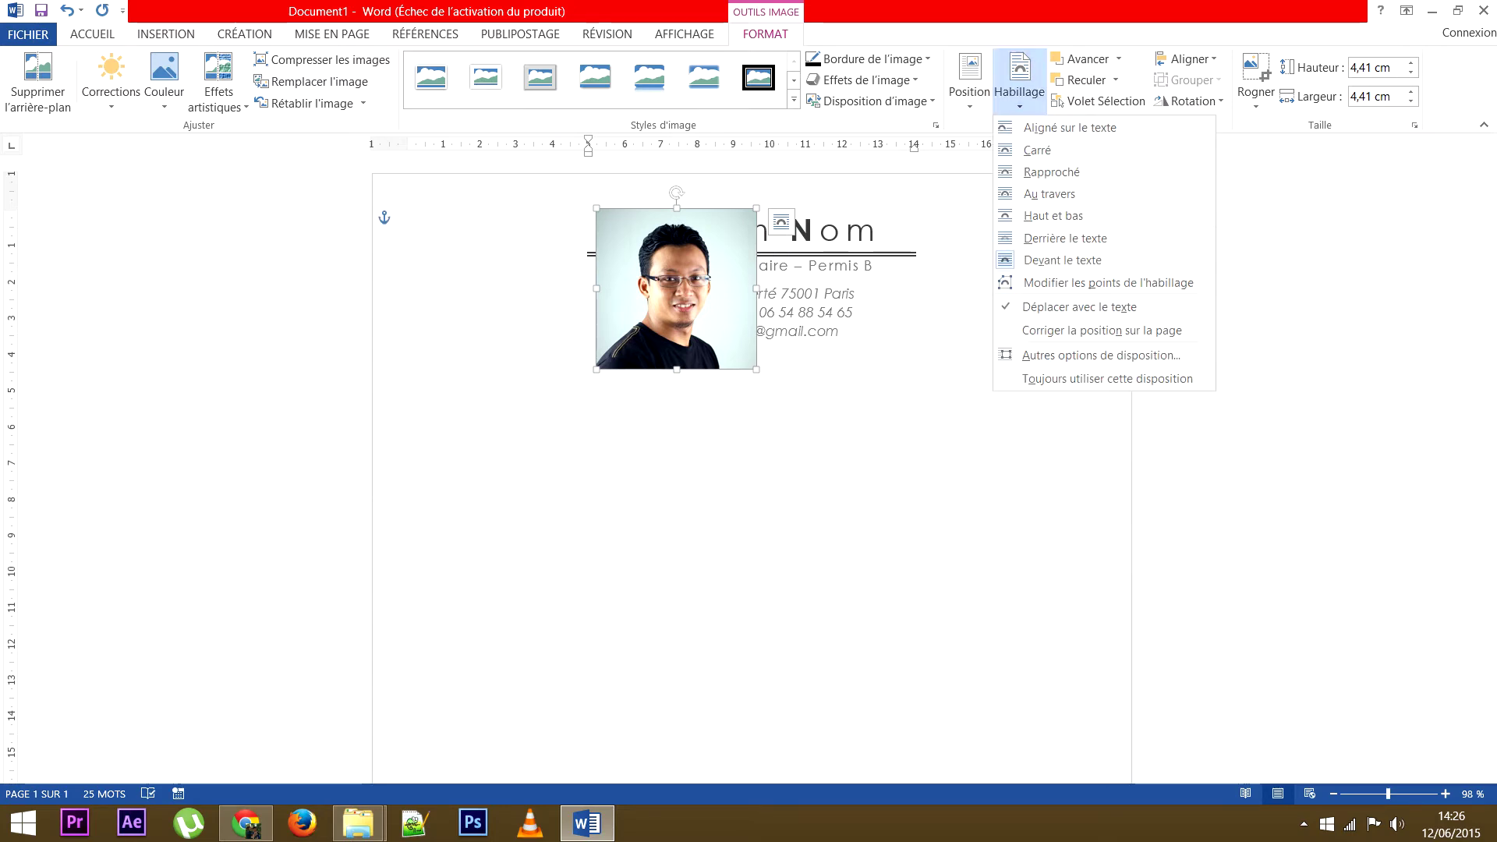
pyautogui.click(1019, 78)
pyautogui.click(1062, 260)
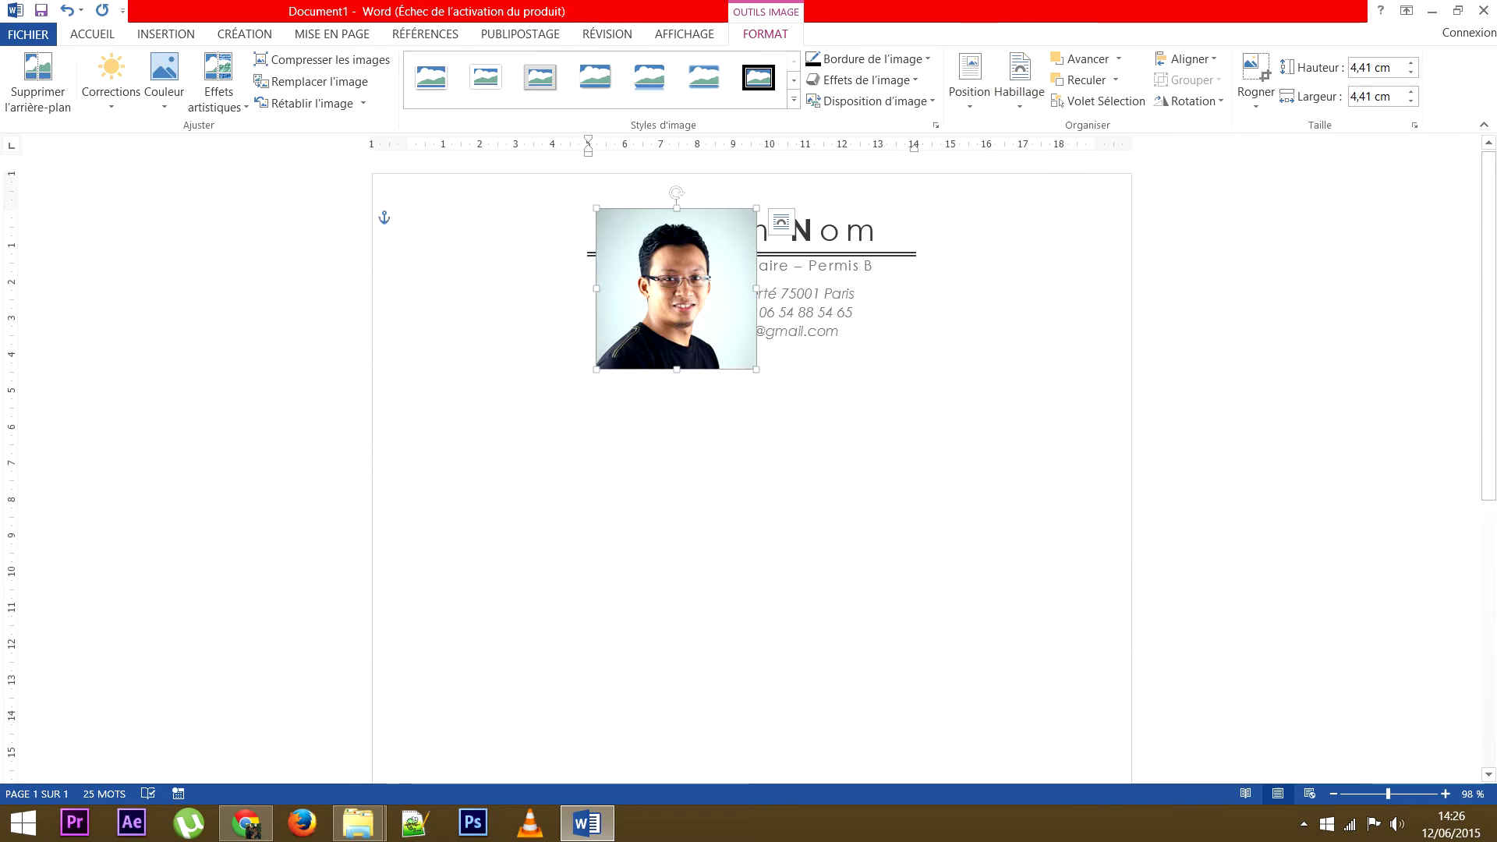
# Move the photo to the left margin beside the name and resize it to a 3,96 cm square
pyautogui.moveTo(676, 288); pyautogui.dragTo(488, 288)
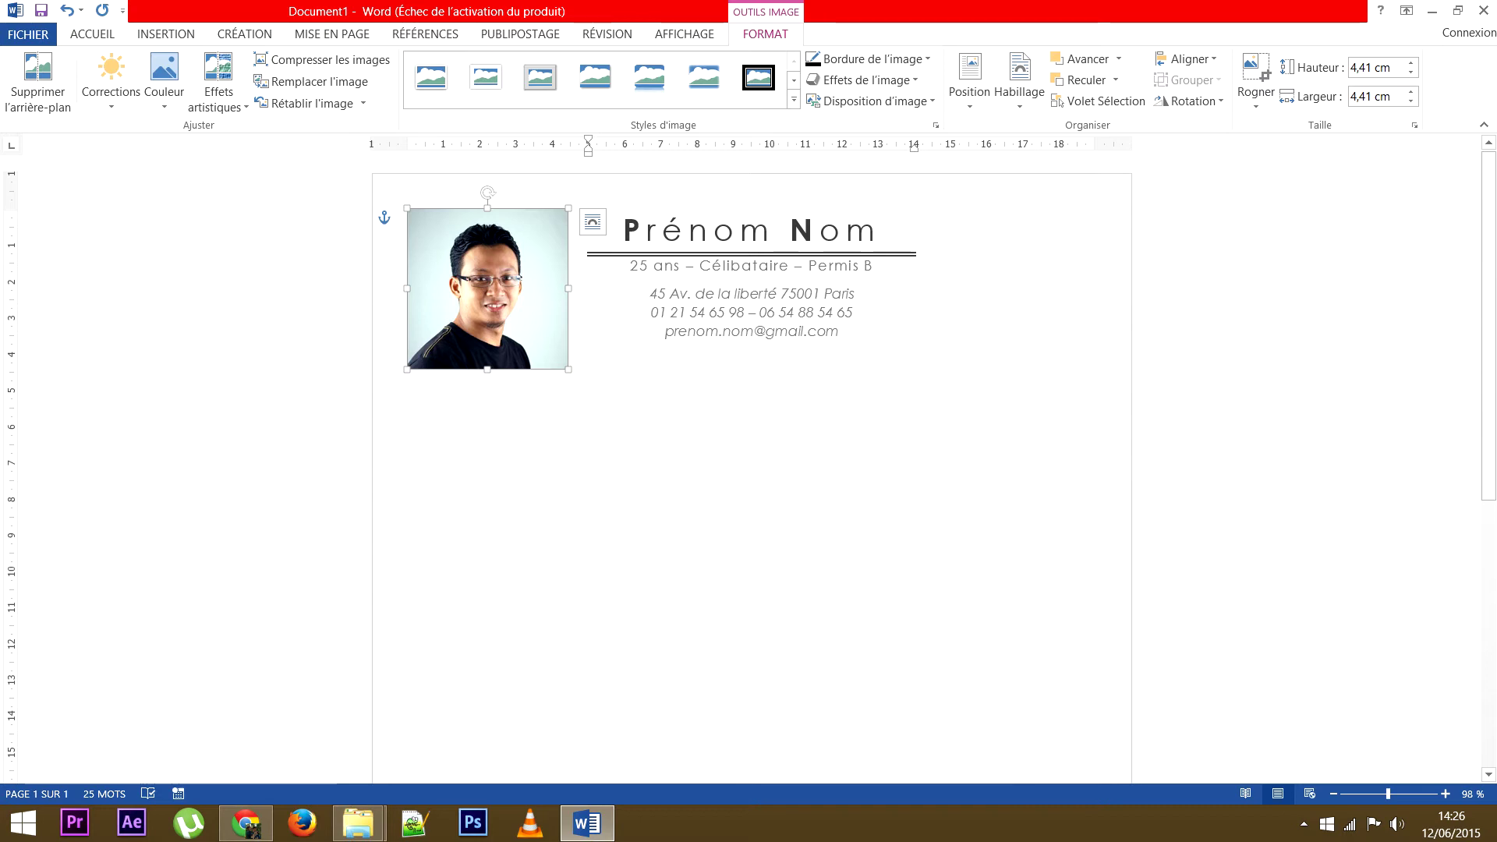
pyautogui.moveTo(487, 289)
pyautogui.mouseDown()
pyautogui.moveTo(1012, 341)
pyautogui.moveTo(1016, 290)
pyautogui.mouseUp()
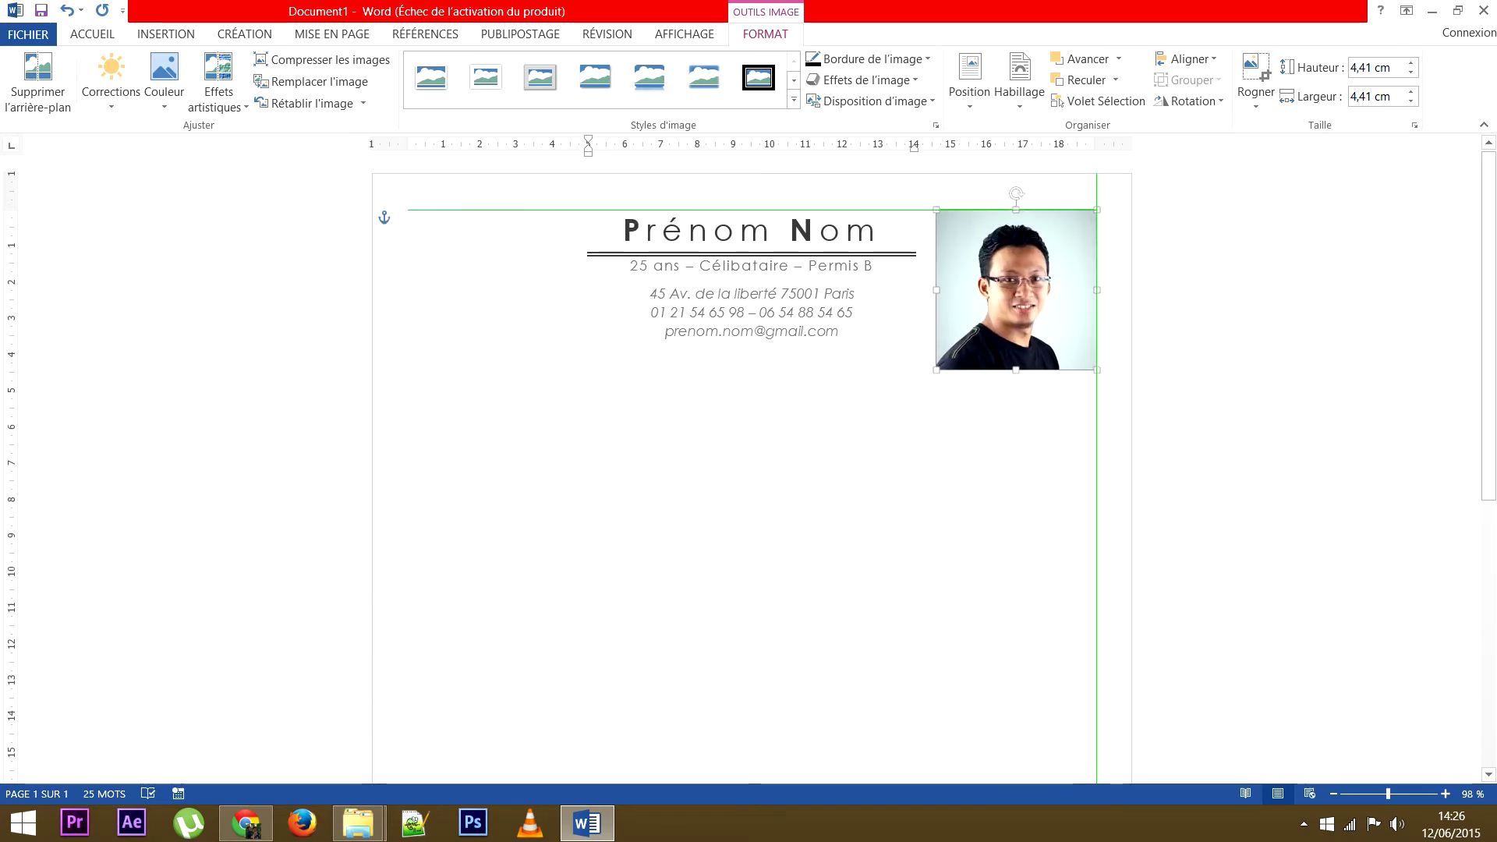
pyautogui.moveTo(1016, 290)
pyautogui.mouseDown()
pyautogui.moveTo(547, 266)
pyautogui.moveTo(483, 288)
pyautogui.mouseUp()
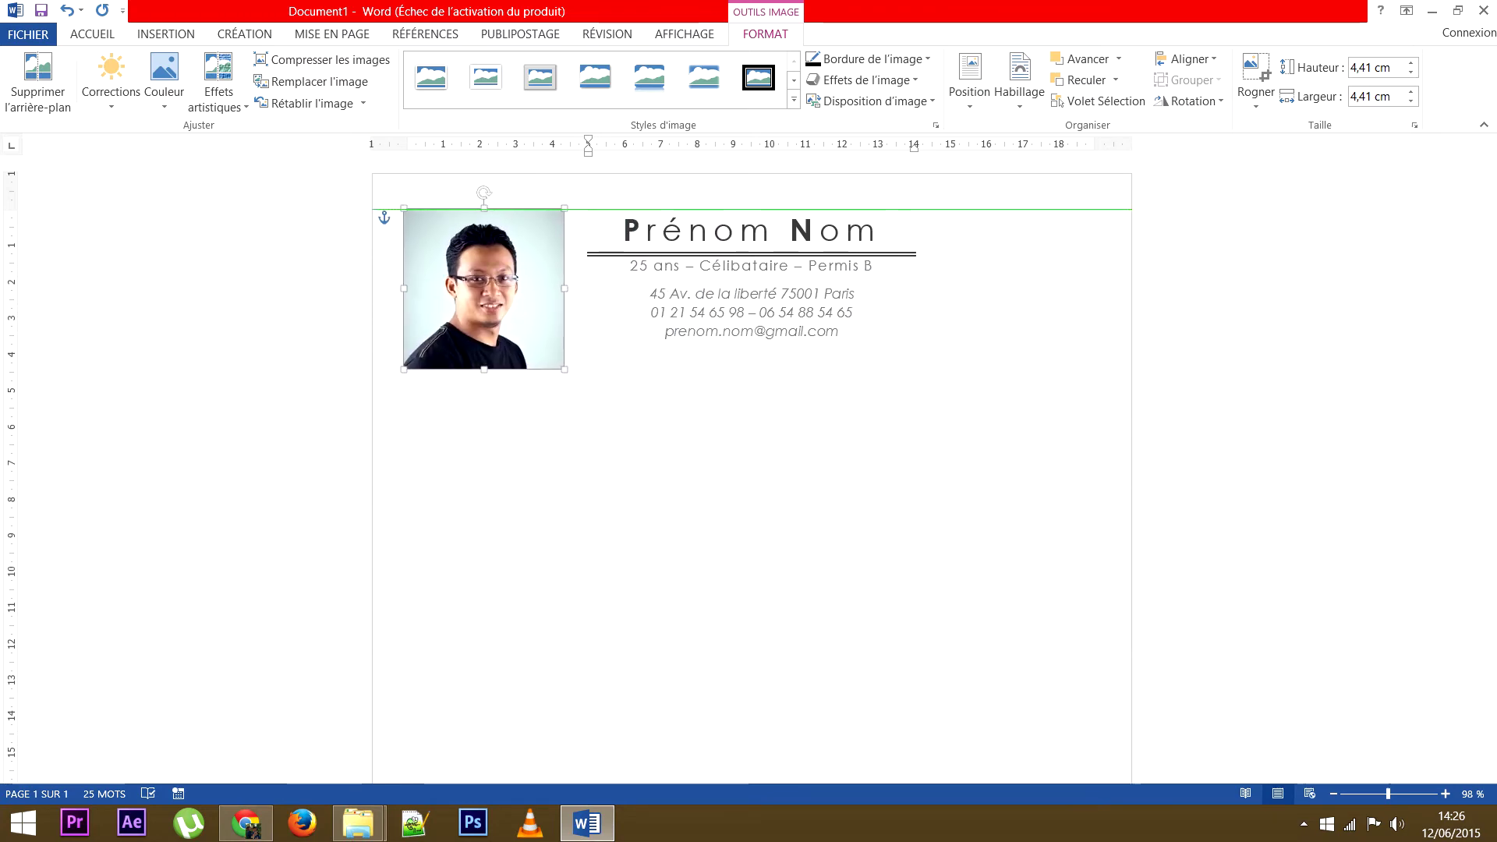
pyautogui.moveTo(484, 288); pyautogui.dragTo(487, 287)
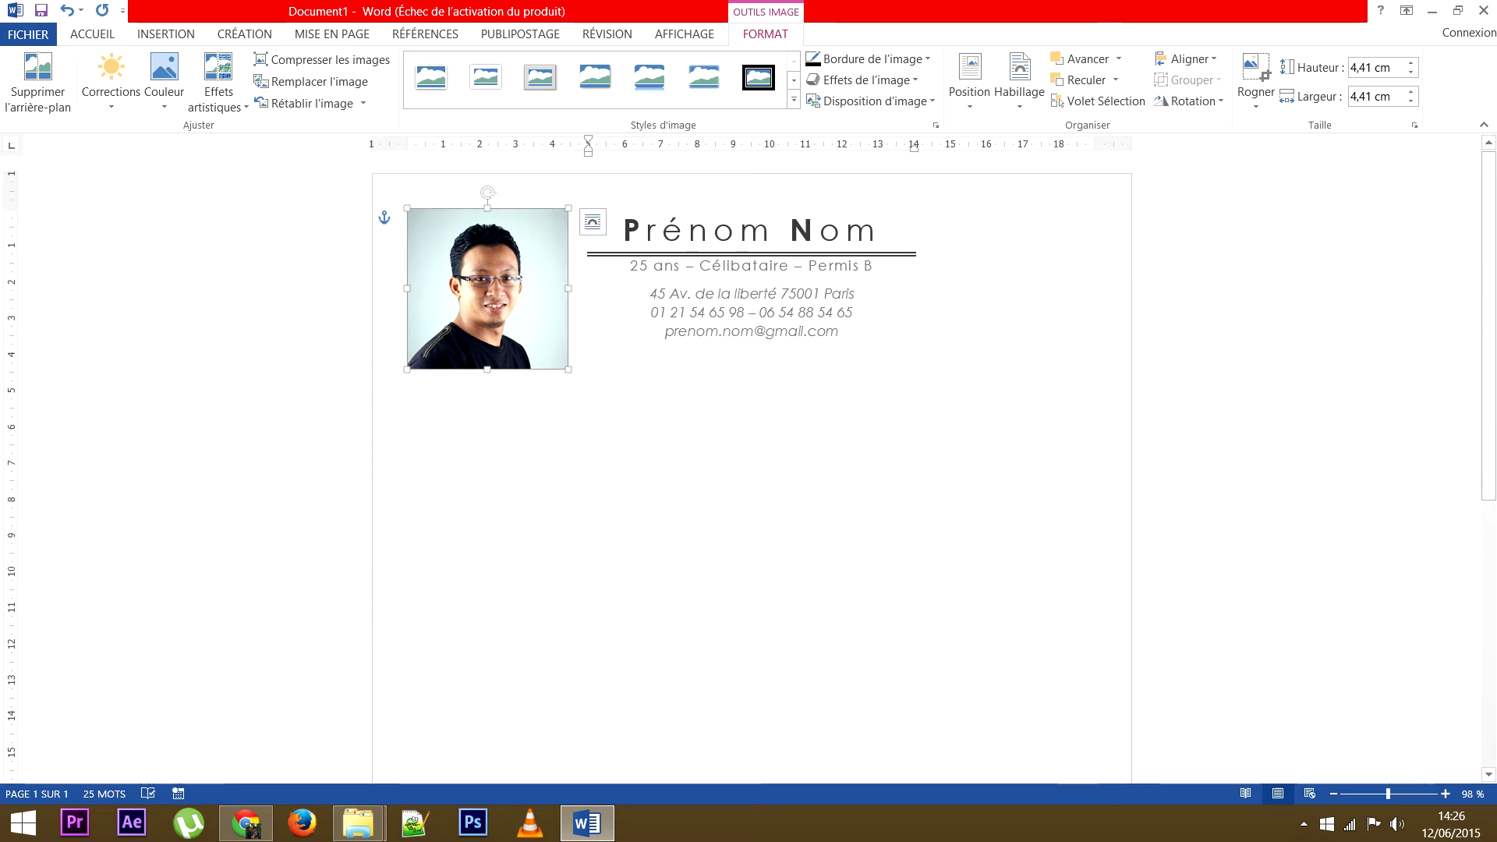
pyautogui.moveTo(568, 369); pyautogui.dragTo(553, 352)
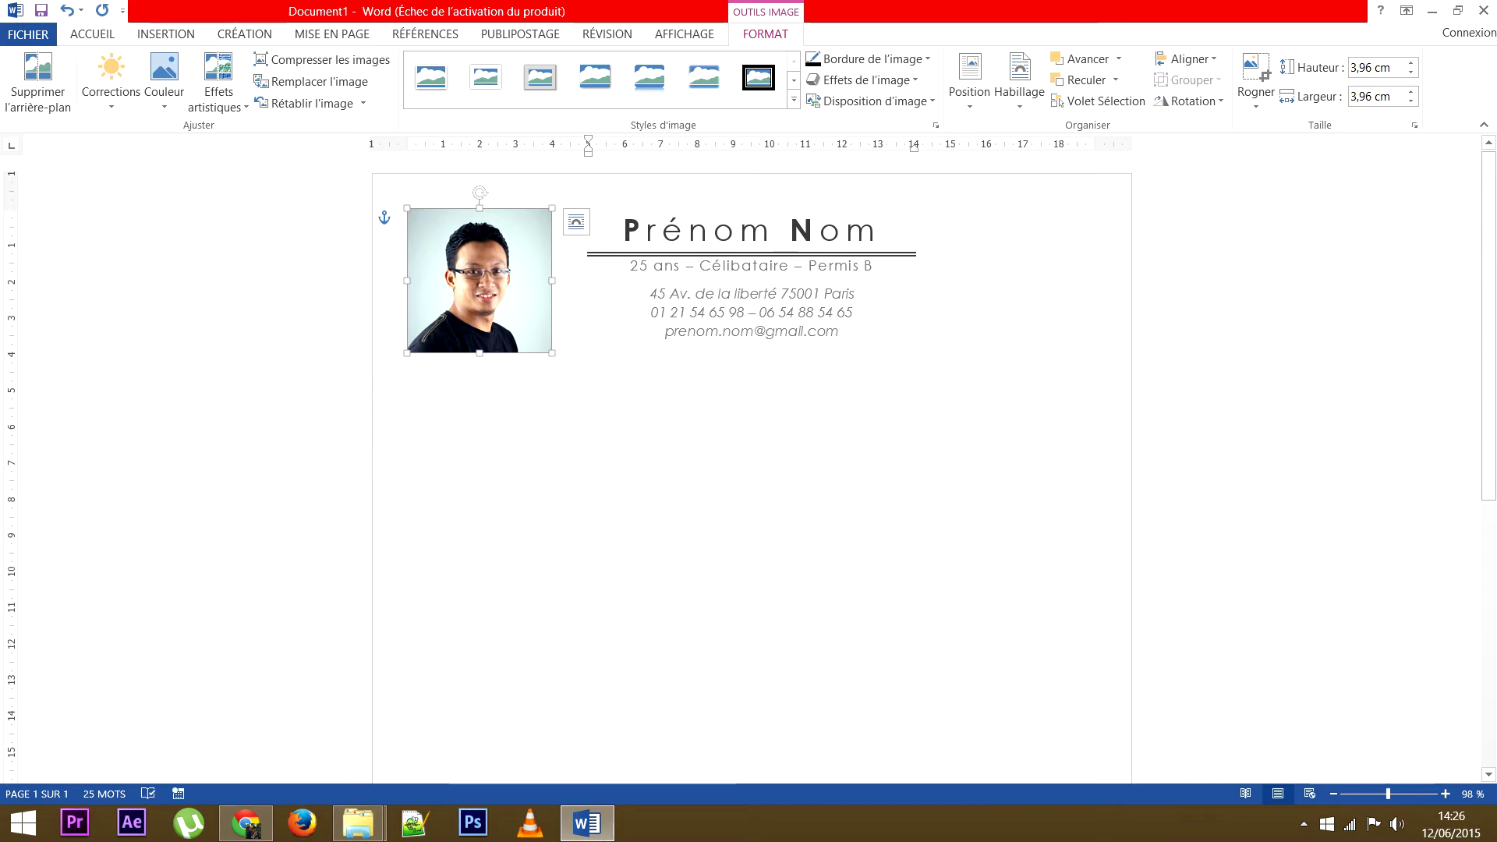
pyautogui.press('Escape')
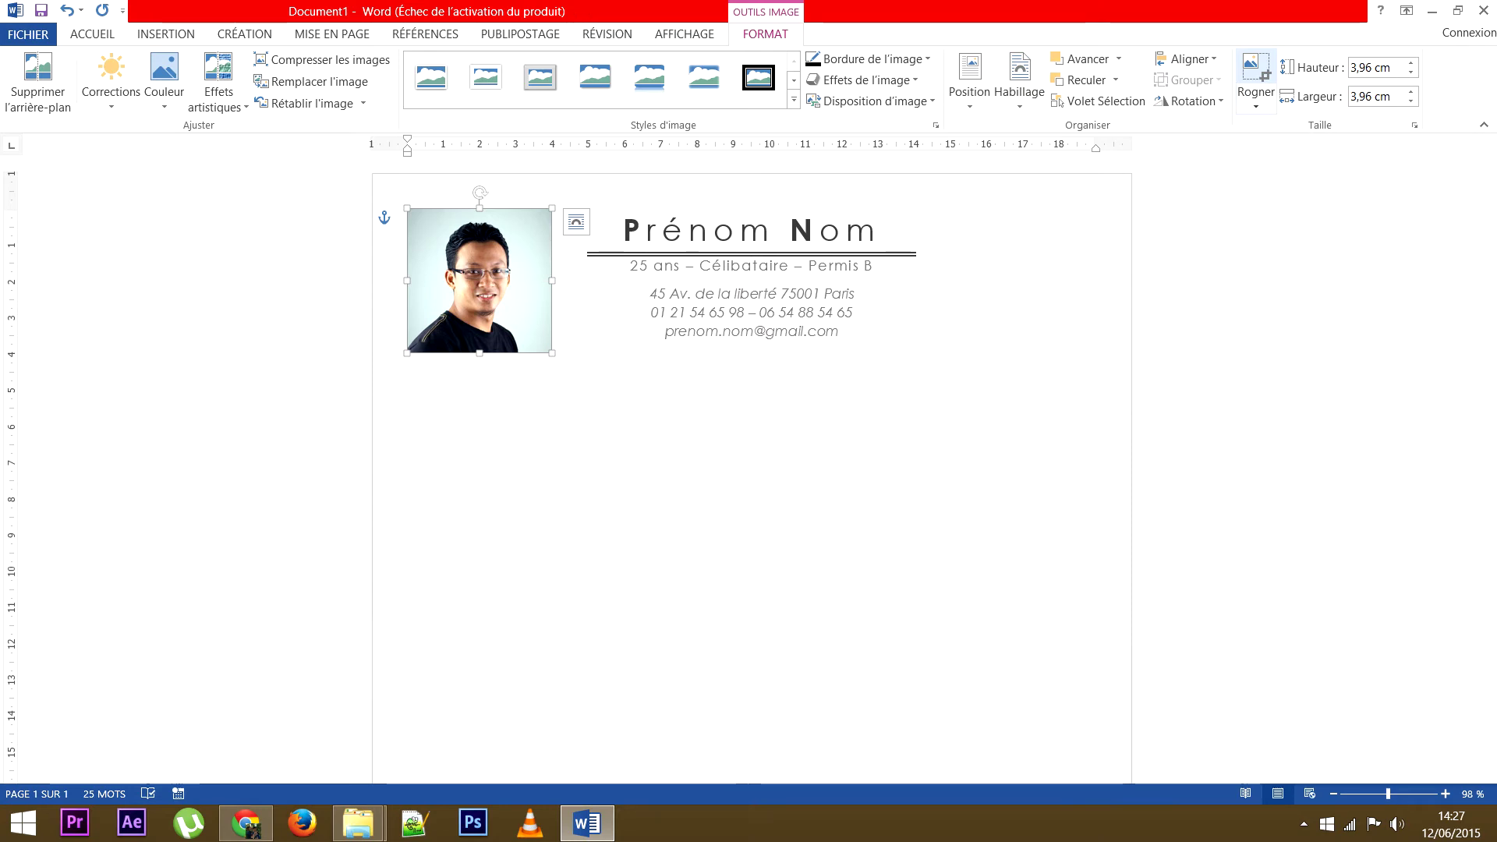
# Crop the photo's grey side strips, leaving a 2,75 cm wide by 3,96 cm tall portrait
pyautogui.click(1255, 74)
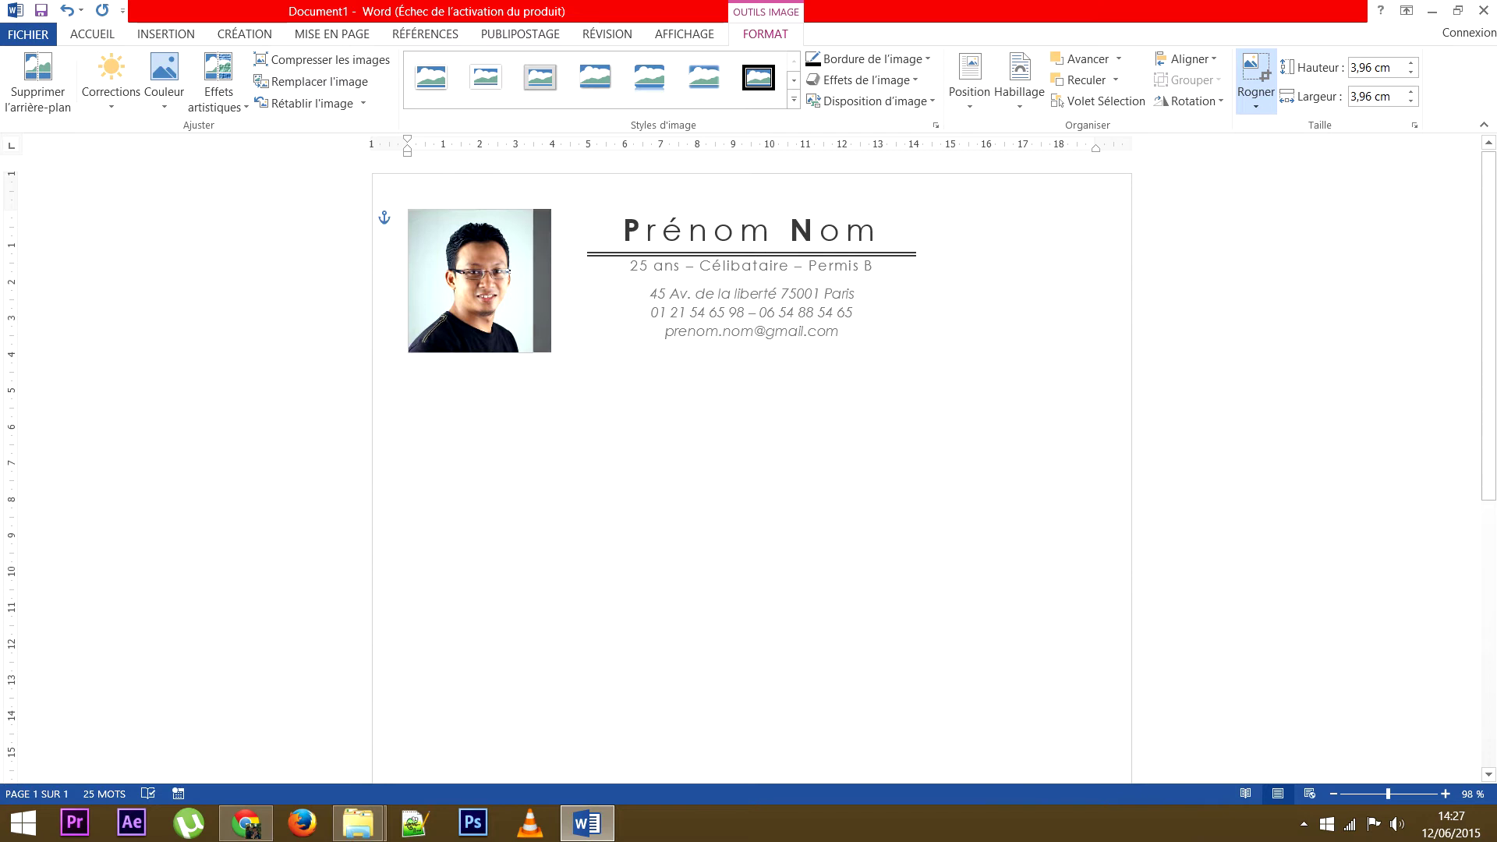
pyautogui.hotkey('ctrl', 'y')
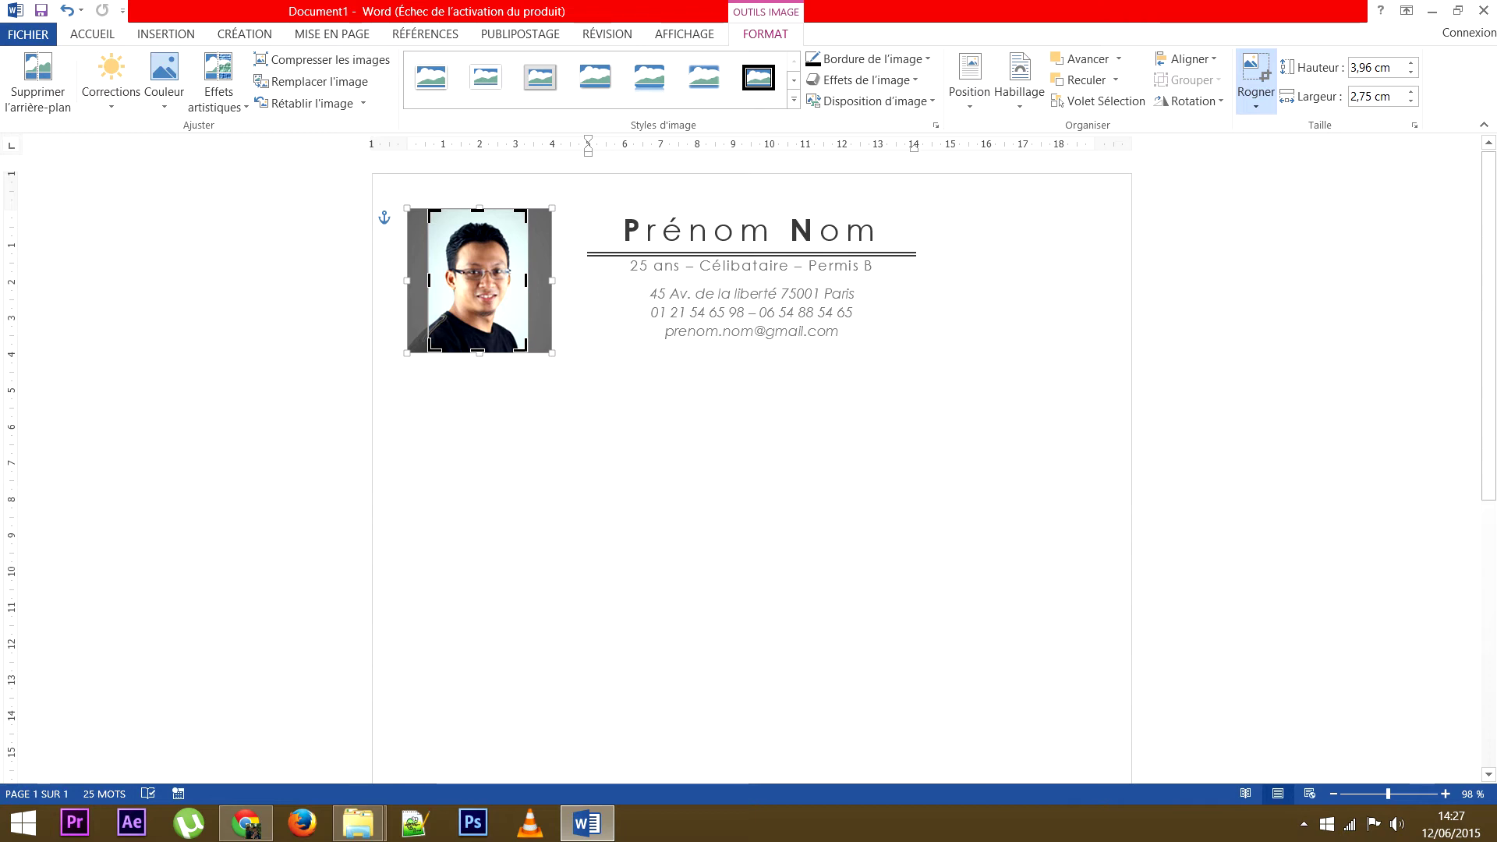
pyautogui.moveTo(428, 281); pyautogui.dragTo(434, 280)
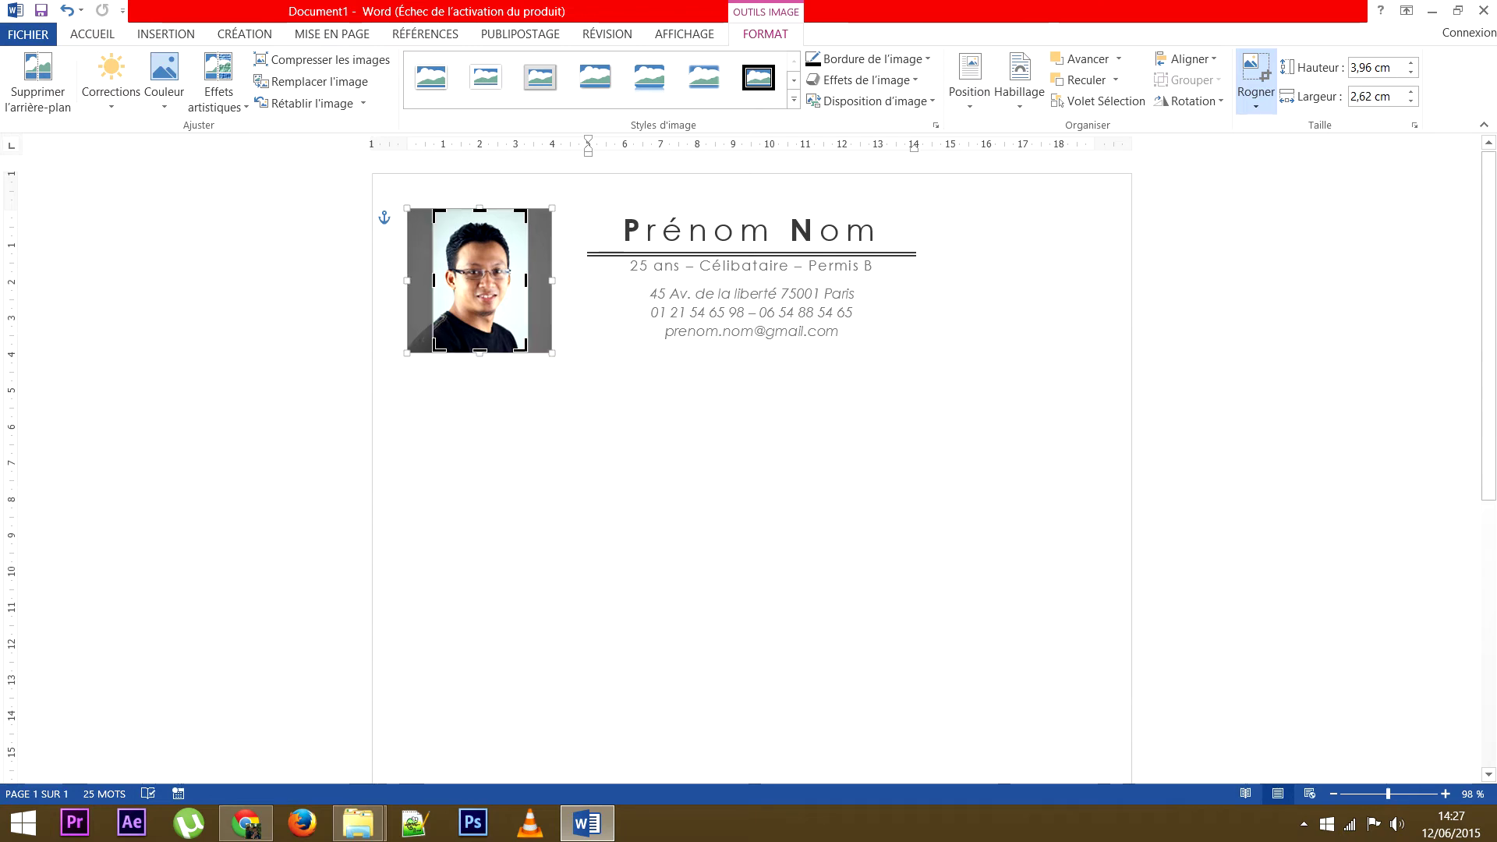
pyautogui.moveTo(434, 280); pyautogui.dragTo(428, 281)
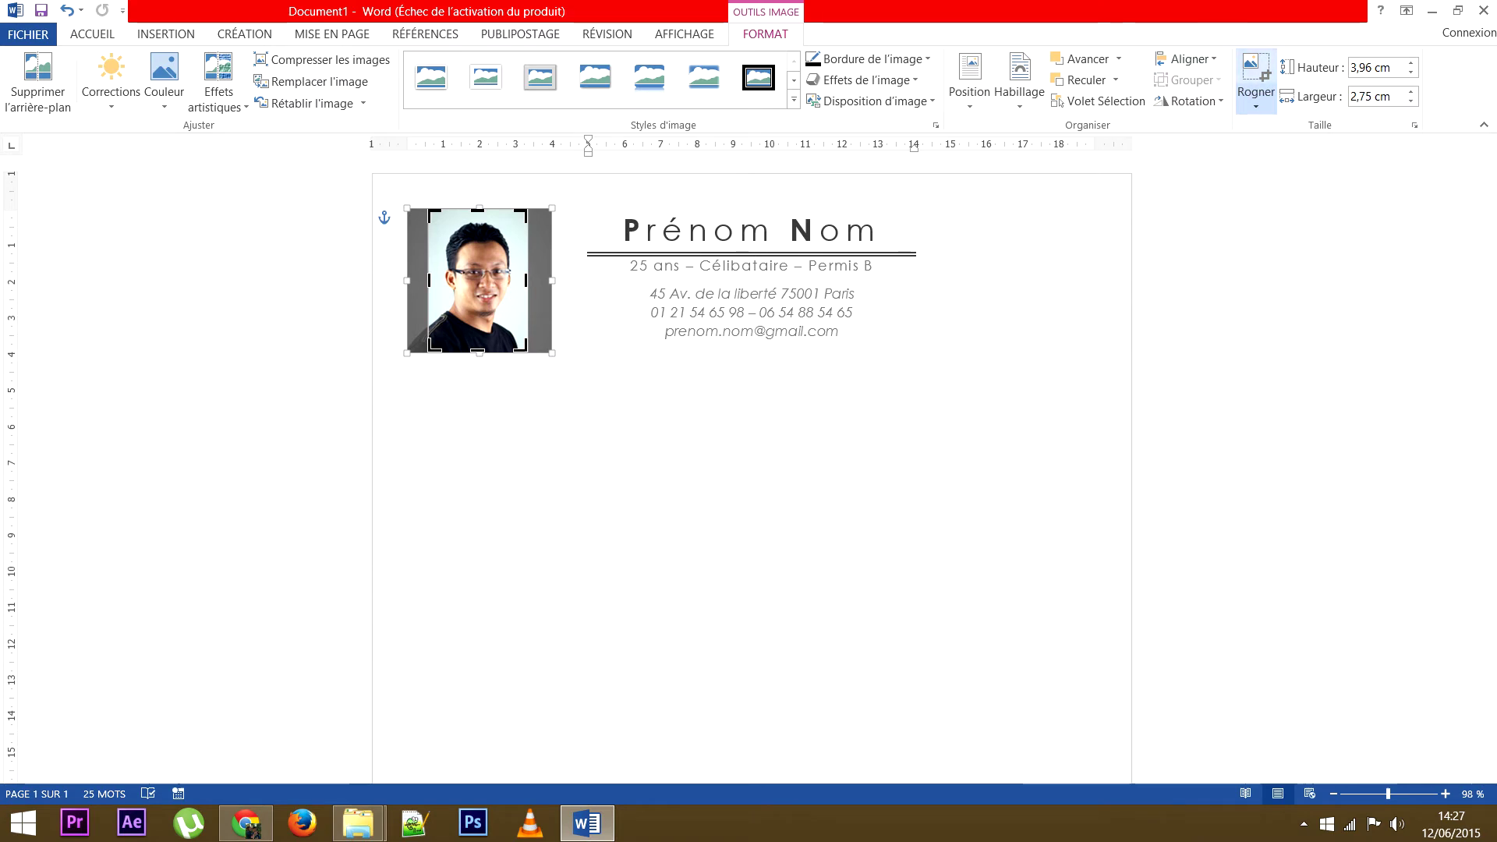
pyautogui.click(1255, 74)
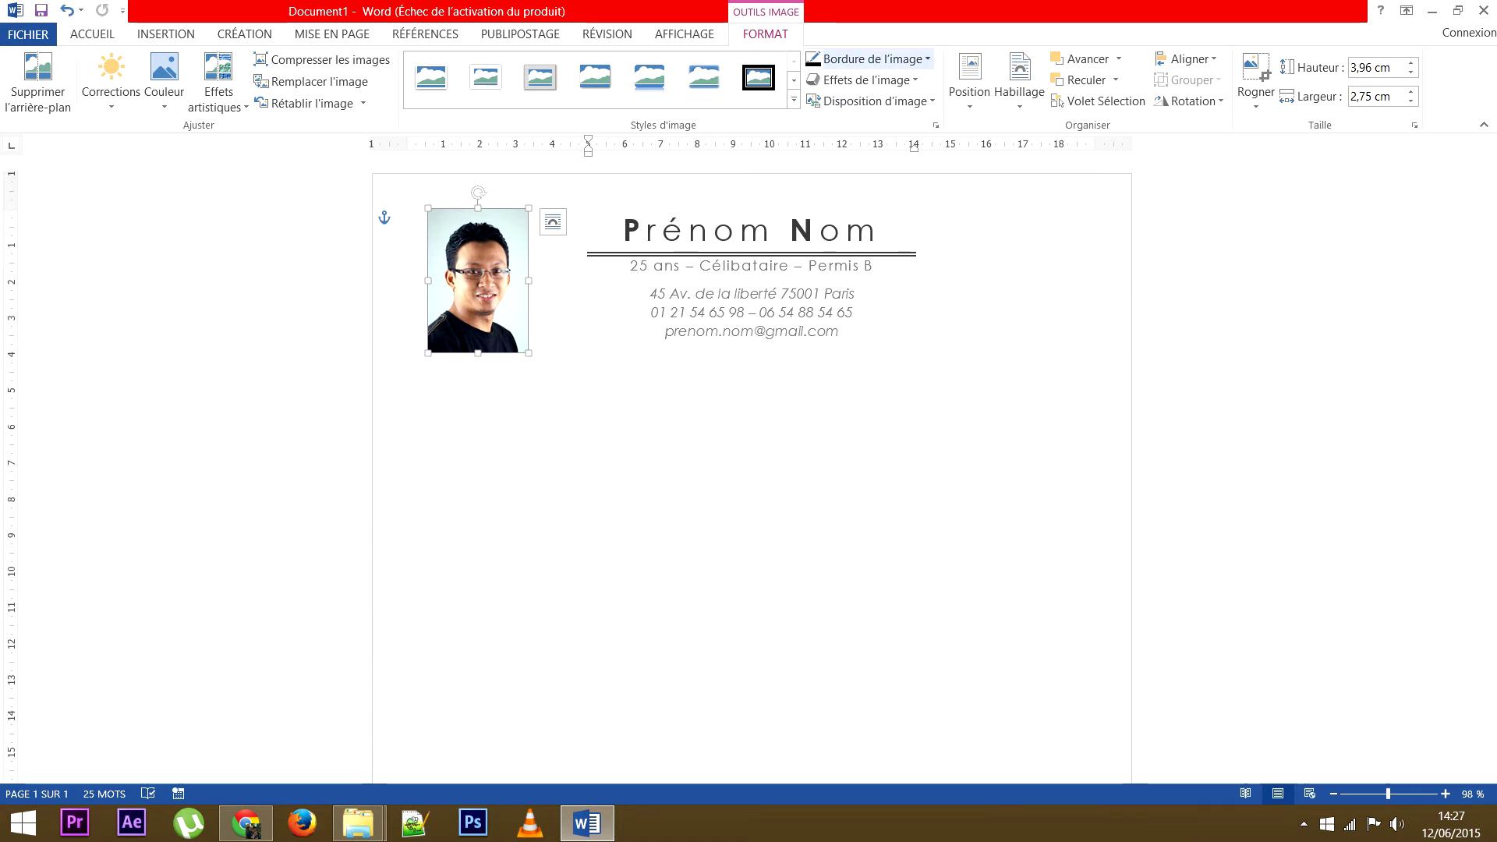
# Give the photo a grey picture border 1½ pt thick
pyautogui.click(872, 58)
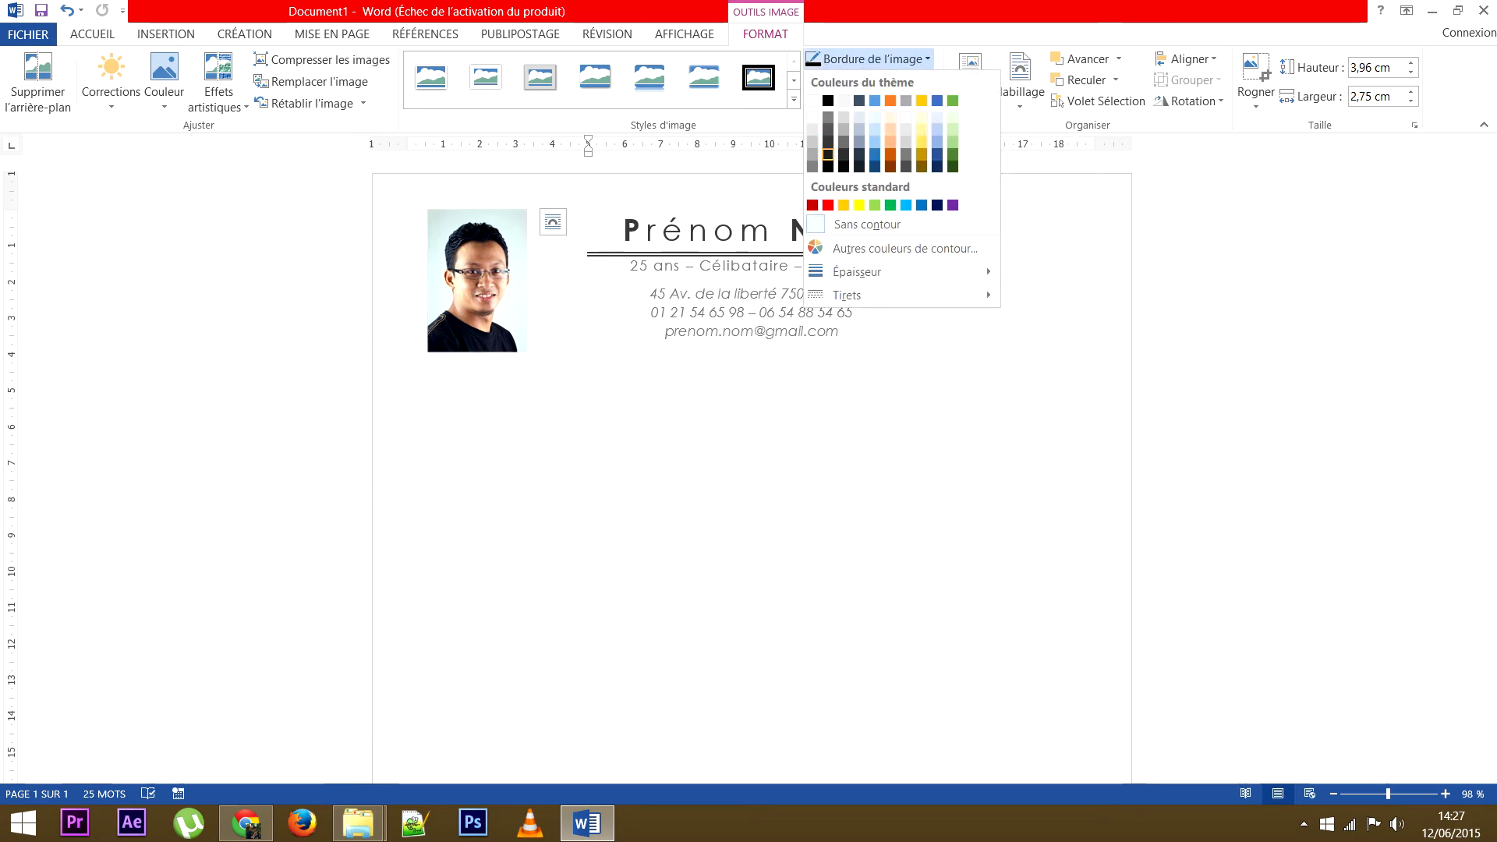
pyautogui.click(828, 153)
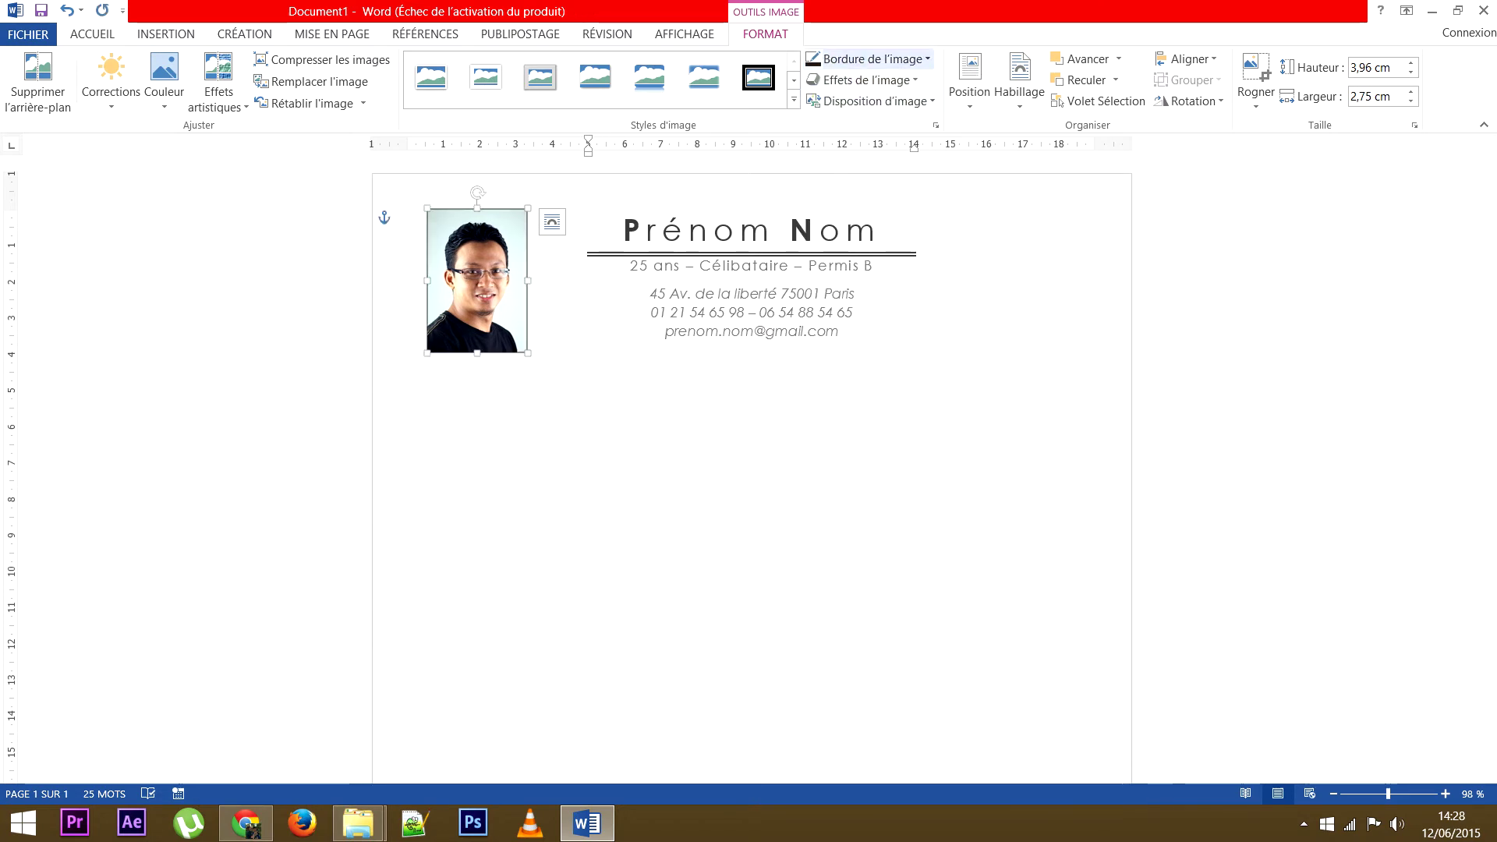
pyautogui.click(869, 59)
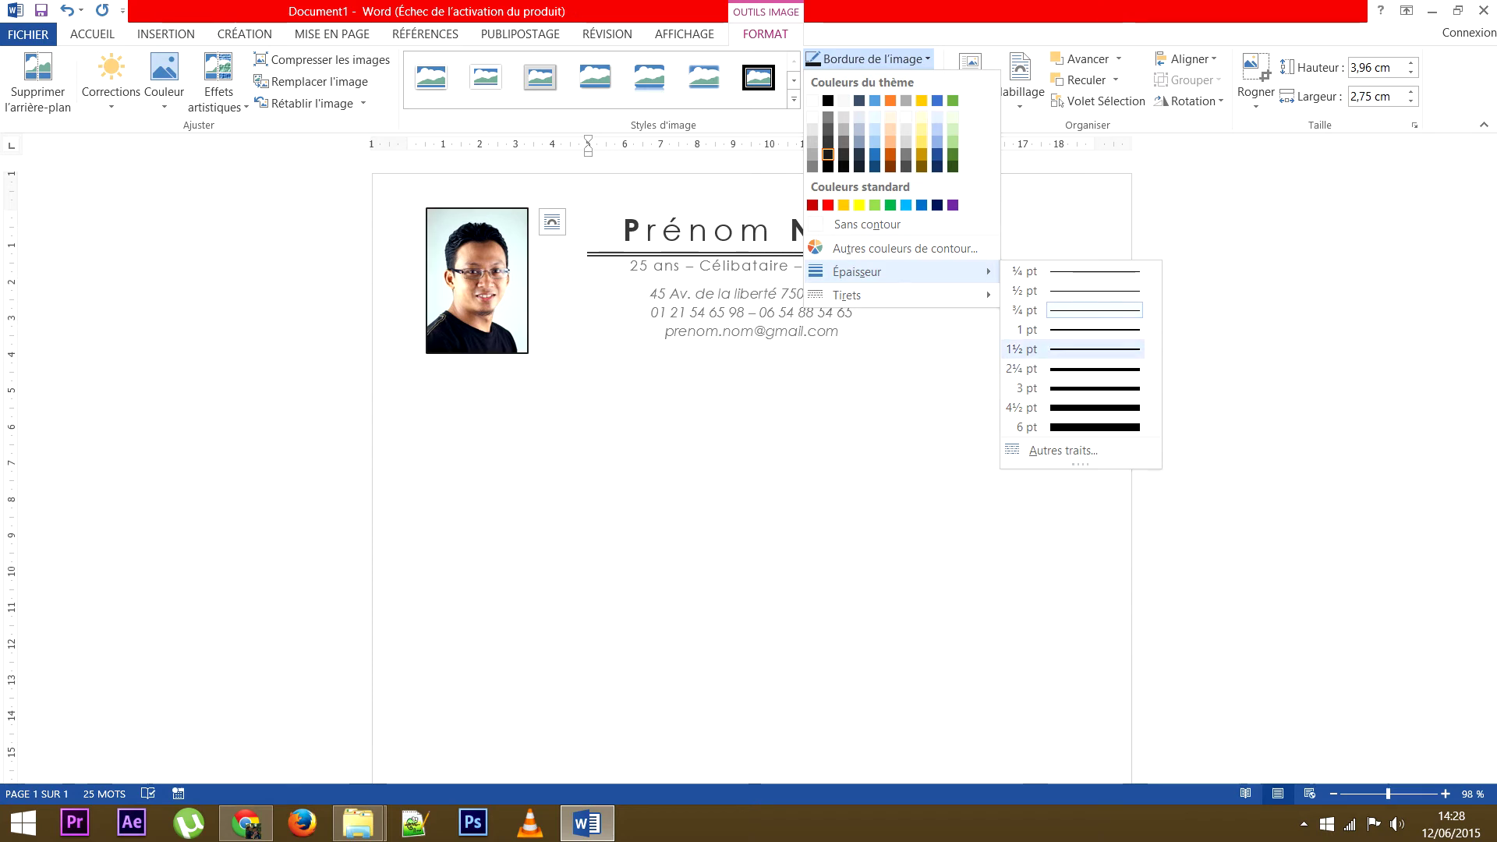
pyautogui.click(1076, 348)
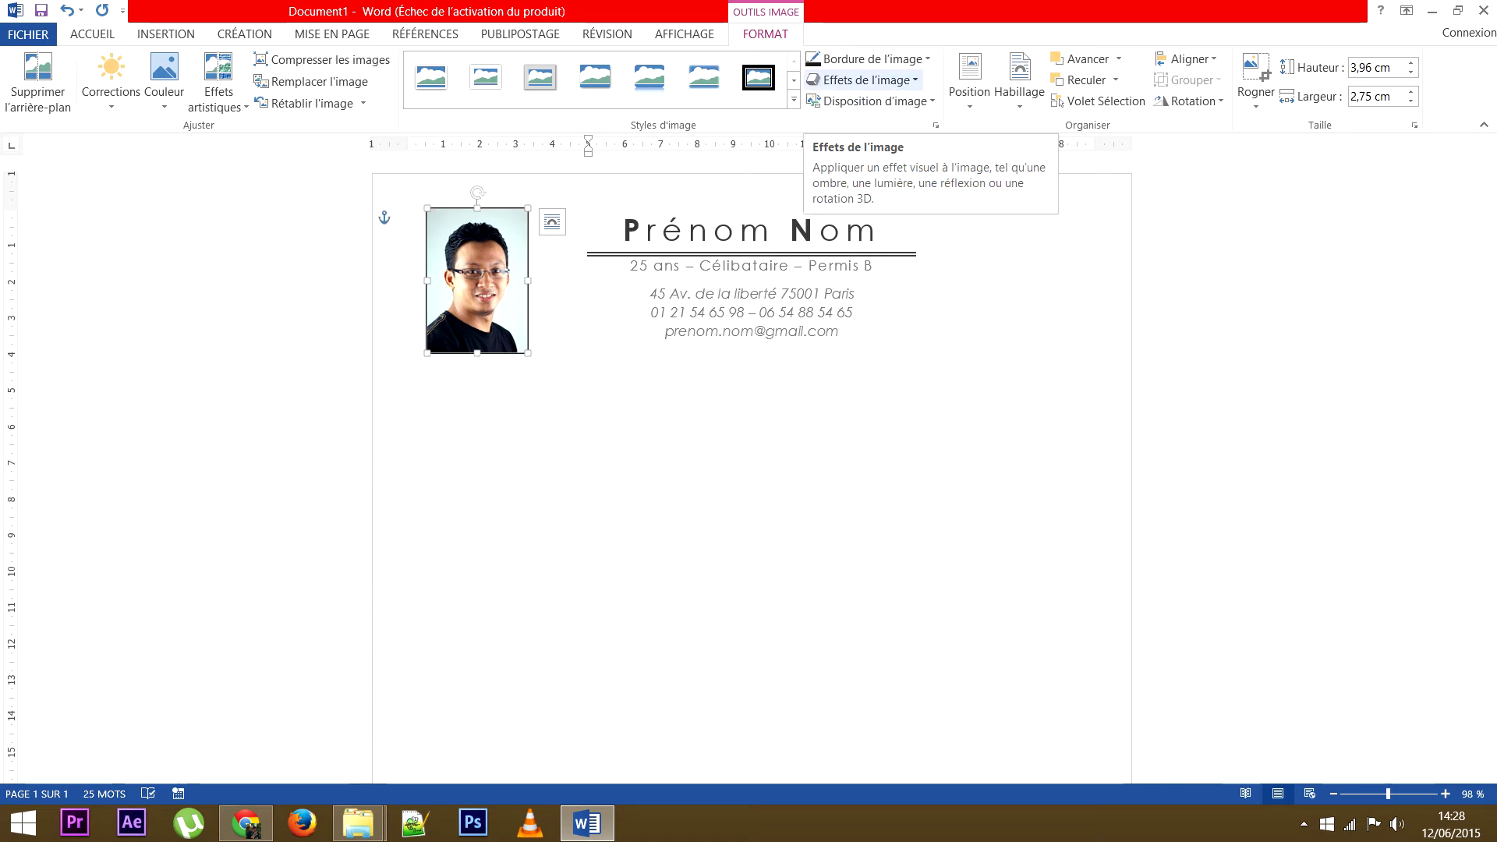
# Apply an outer drop shadow from Effets de l'image > Ombre to the framed photo
pyautogui.click(865, 79)
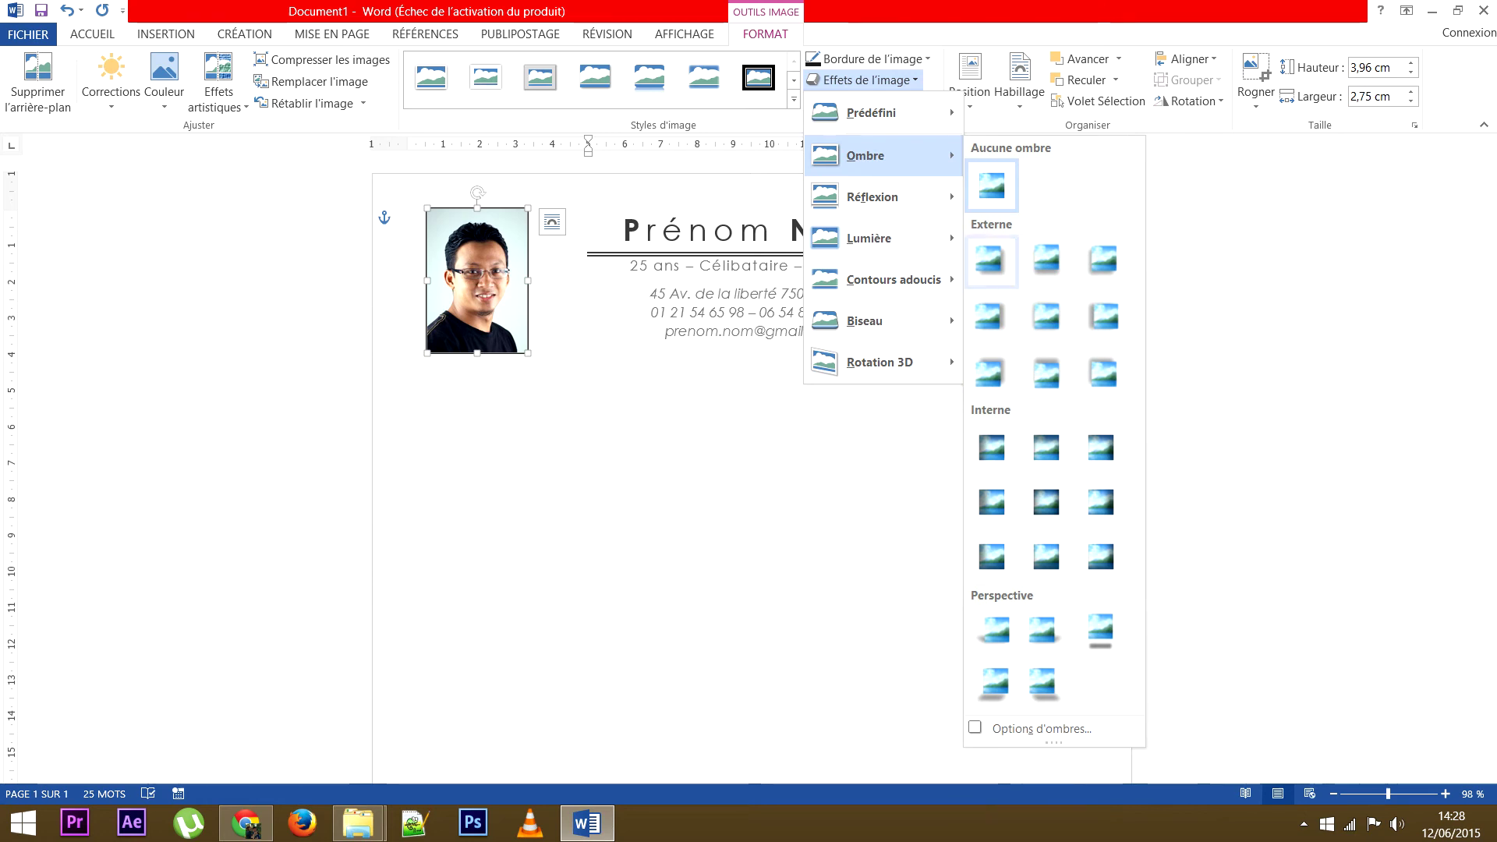
pyautogui.moveTo(880, 156)
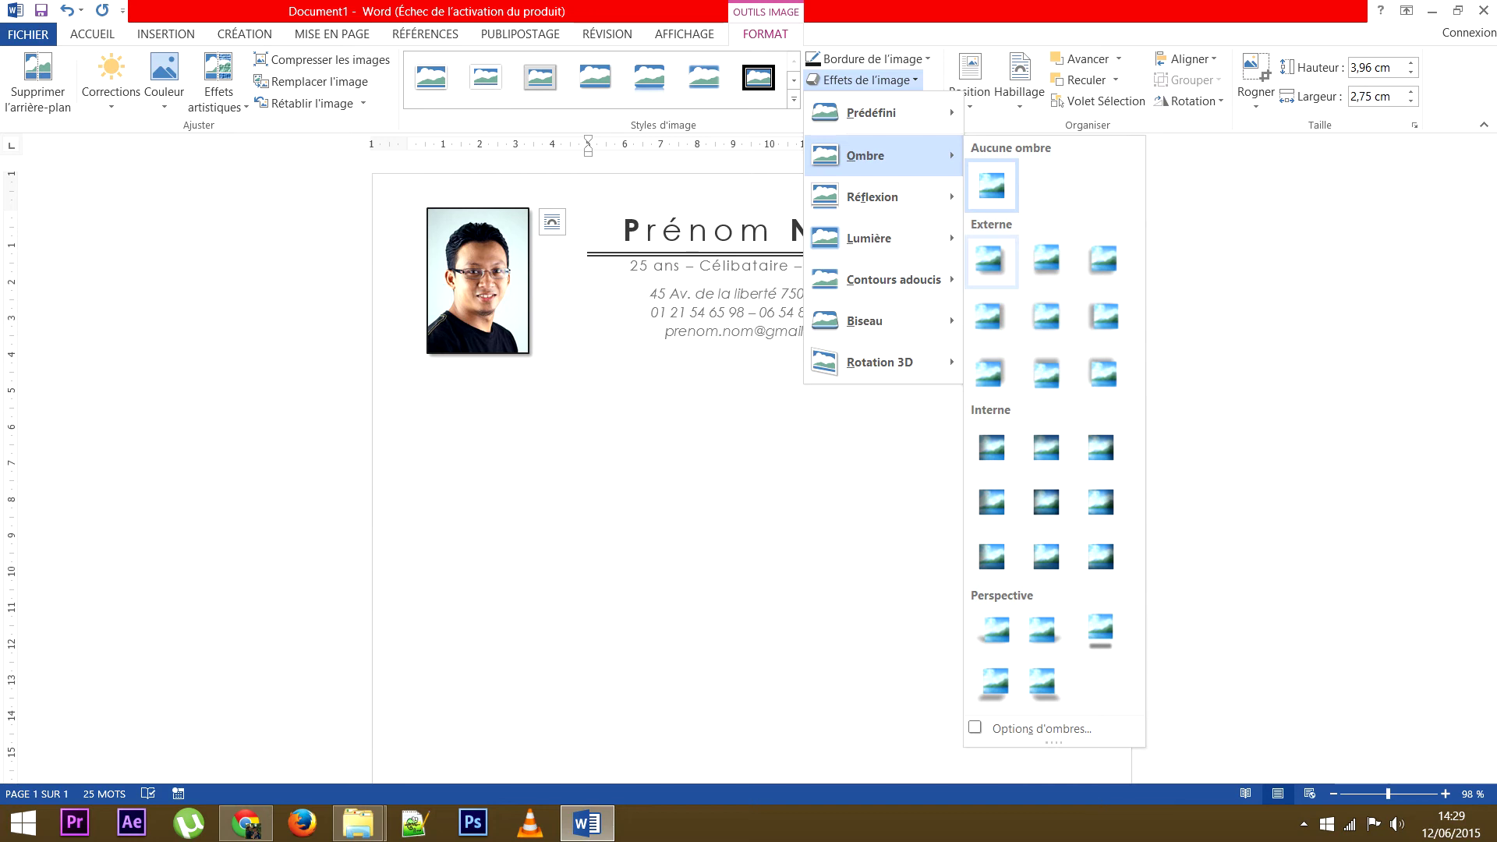
pyautogui.press('Escape')
pyautogui.press('Escape')
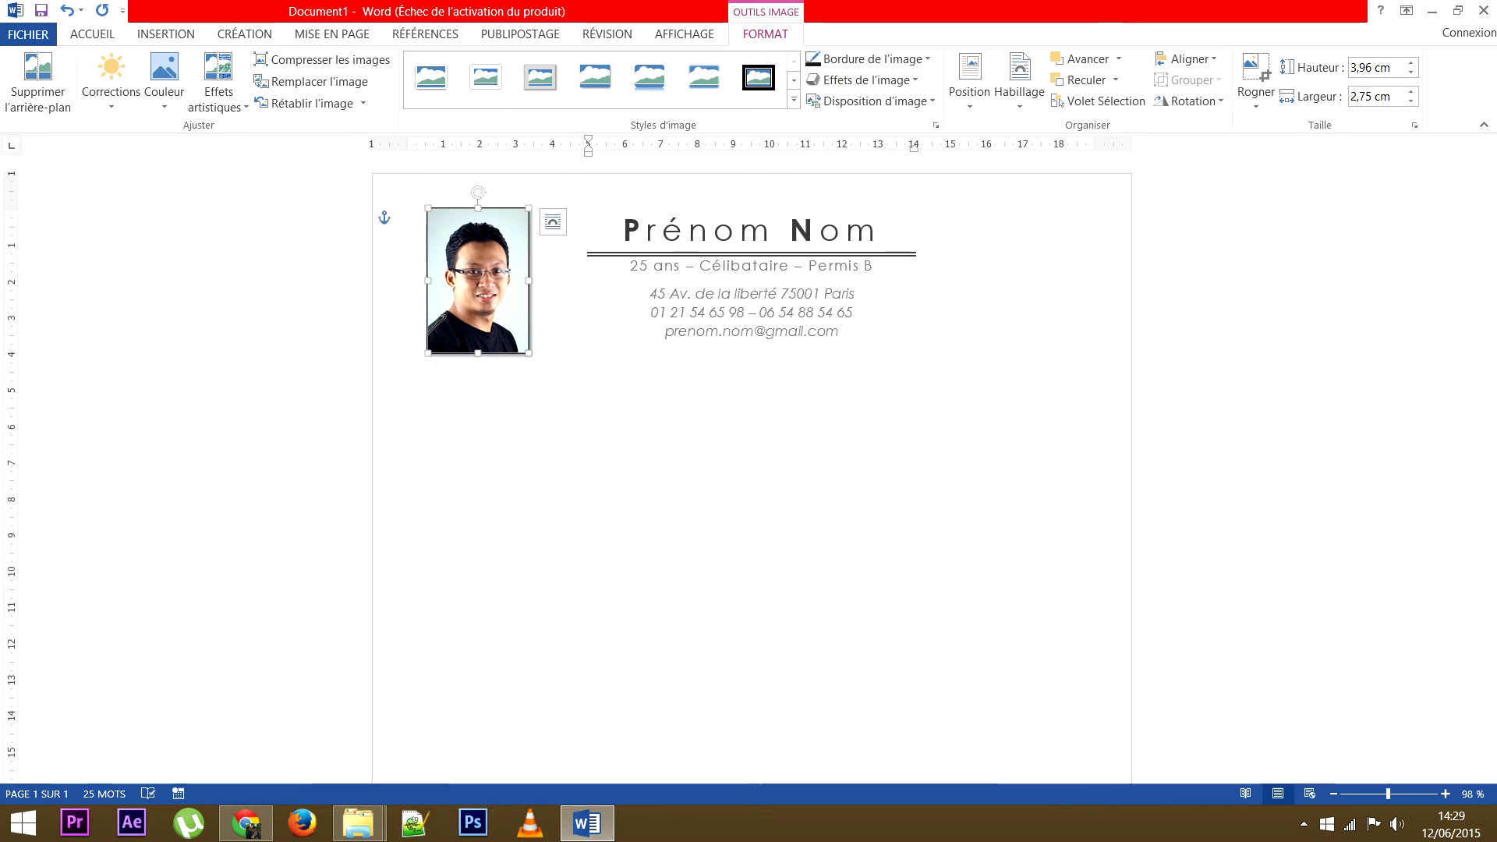
pyautogui.click(408, 350)
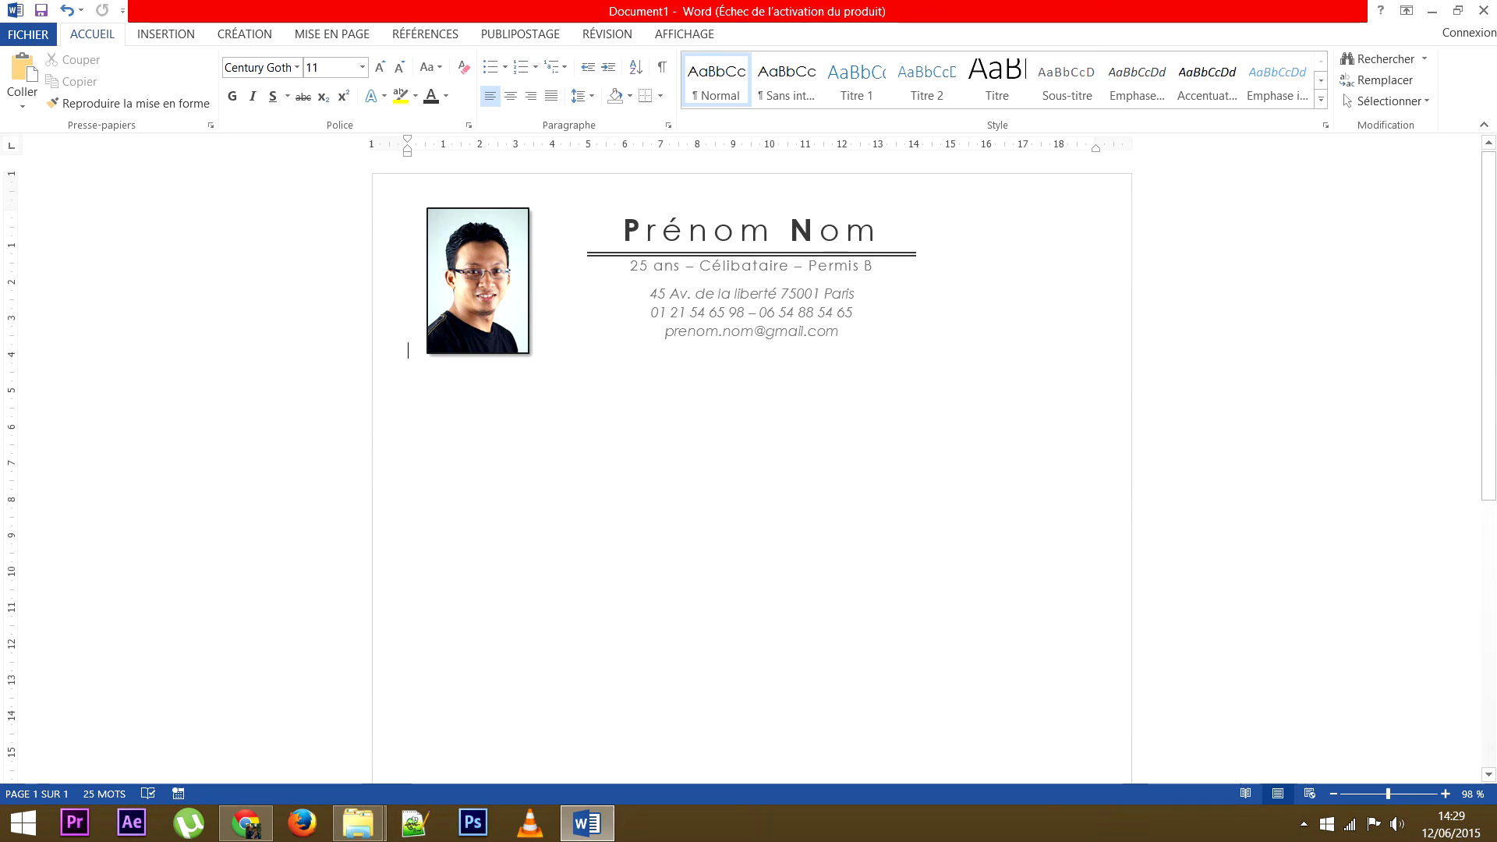
# Reselect the framed ID photo to bring back the Outils Image Format tab
pyautogui.click(477, 281)
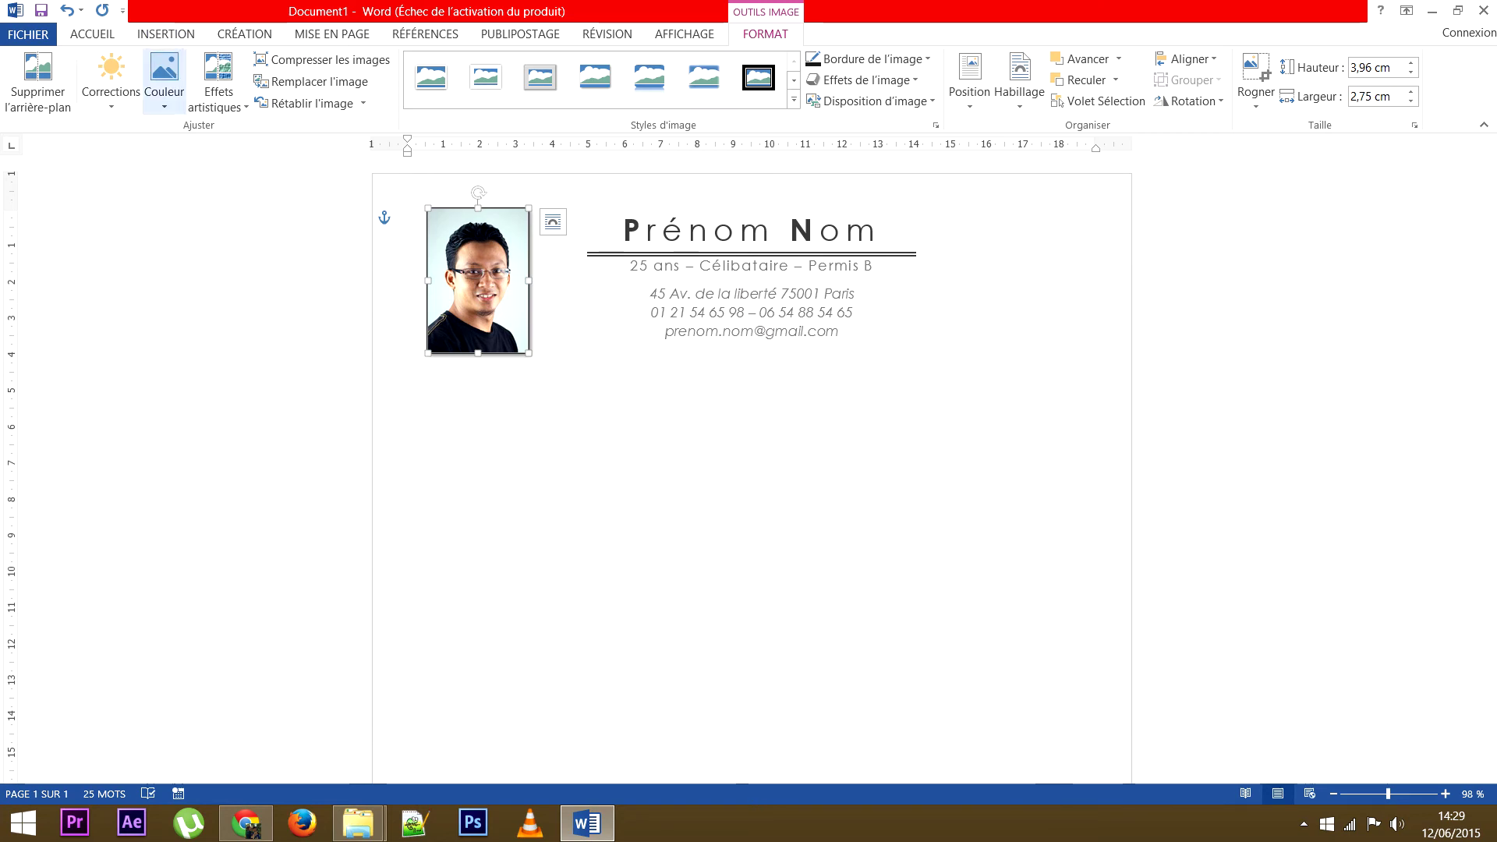
# Set the photo's colour saturation to 0% to make it grayscale
pyautogui.click(163, 74)
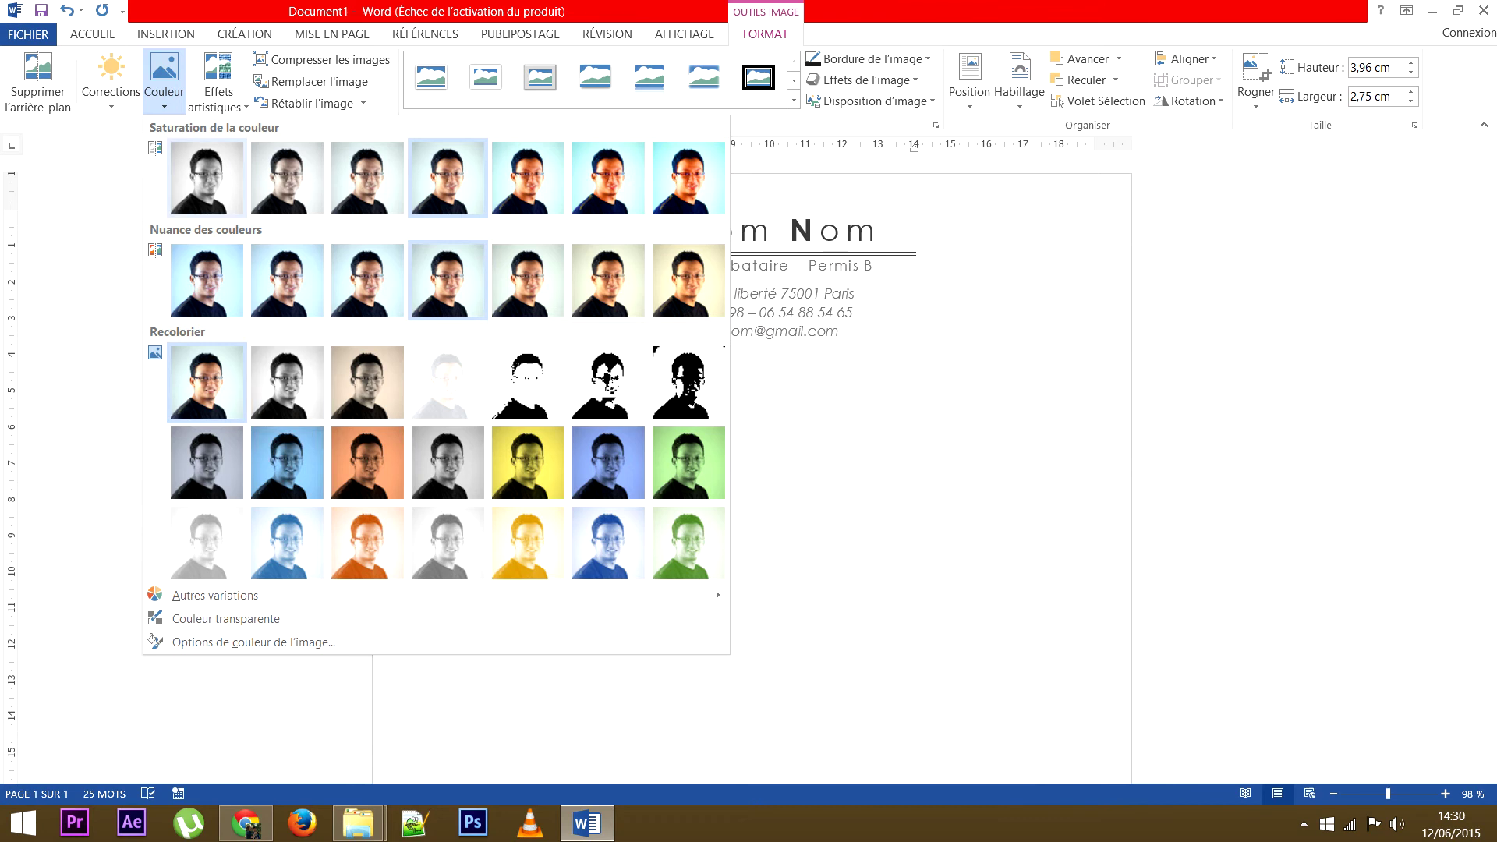
pyautogui.click(207, 178)
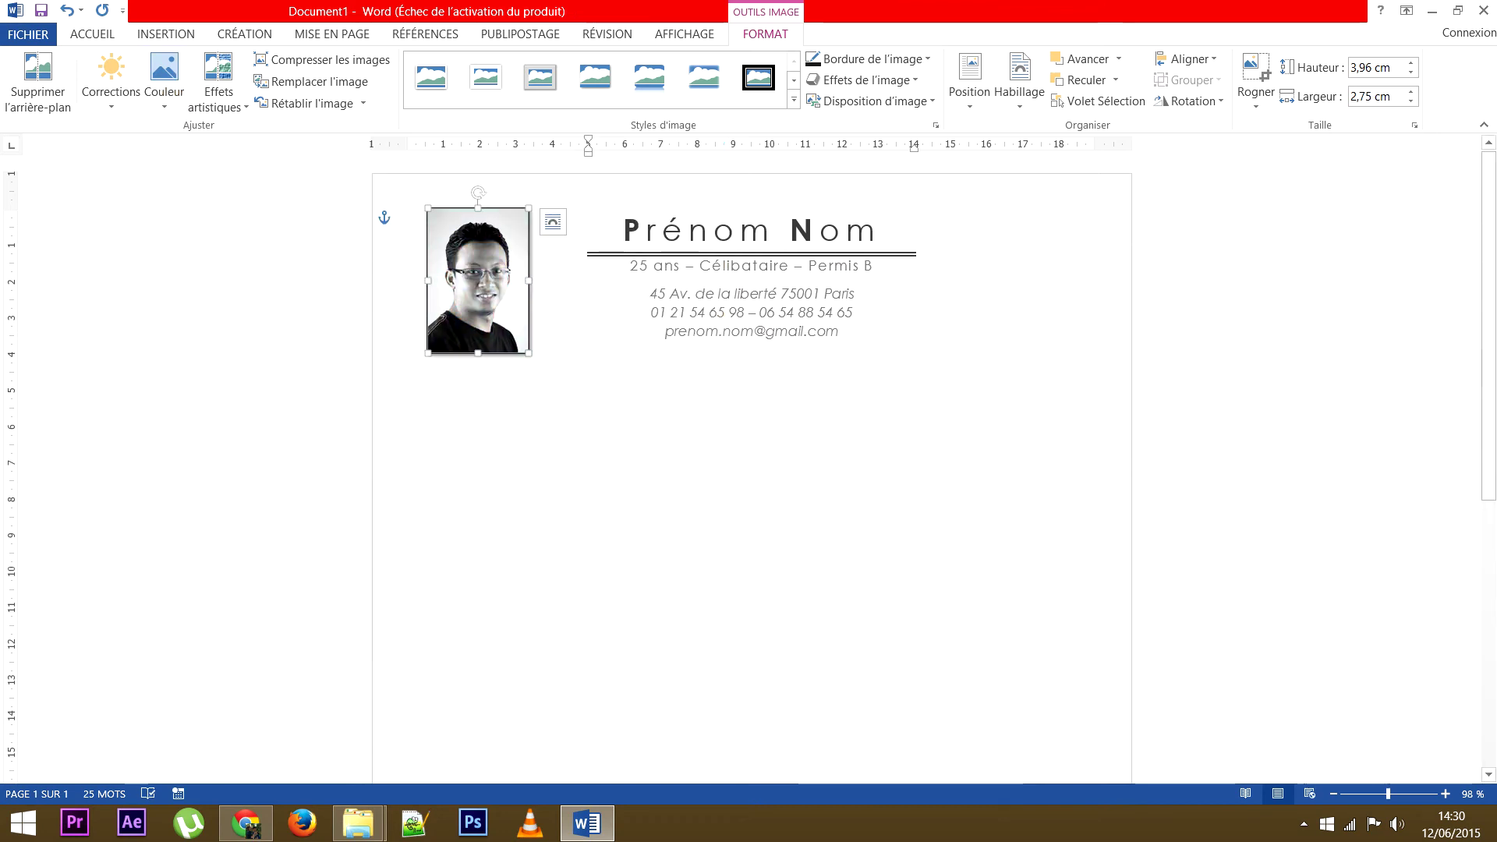
pyautogui.click(748, 468)
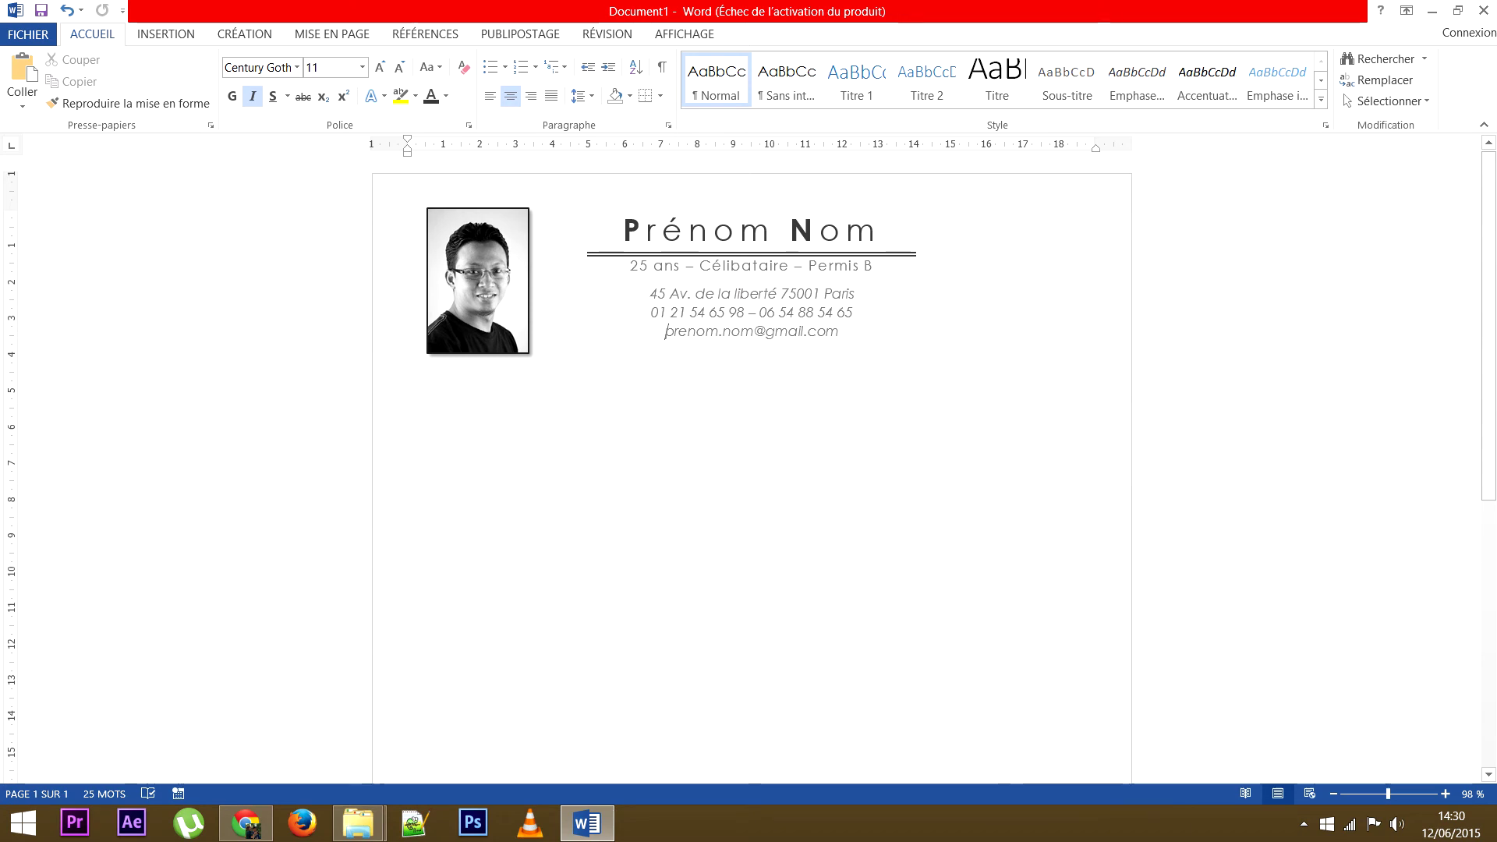
# Select the header lines from Prénom Nom through the e-mail line by dragging upward from the e-mail
pyautogui.click(478, 280)
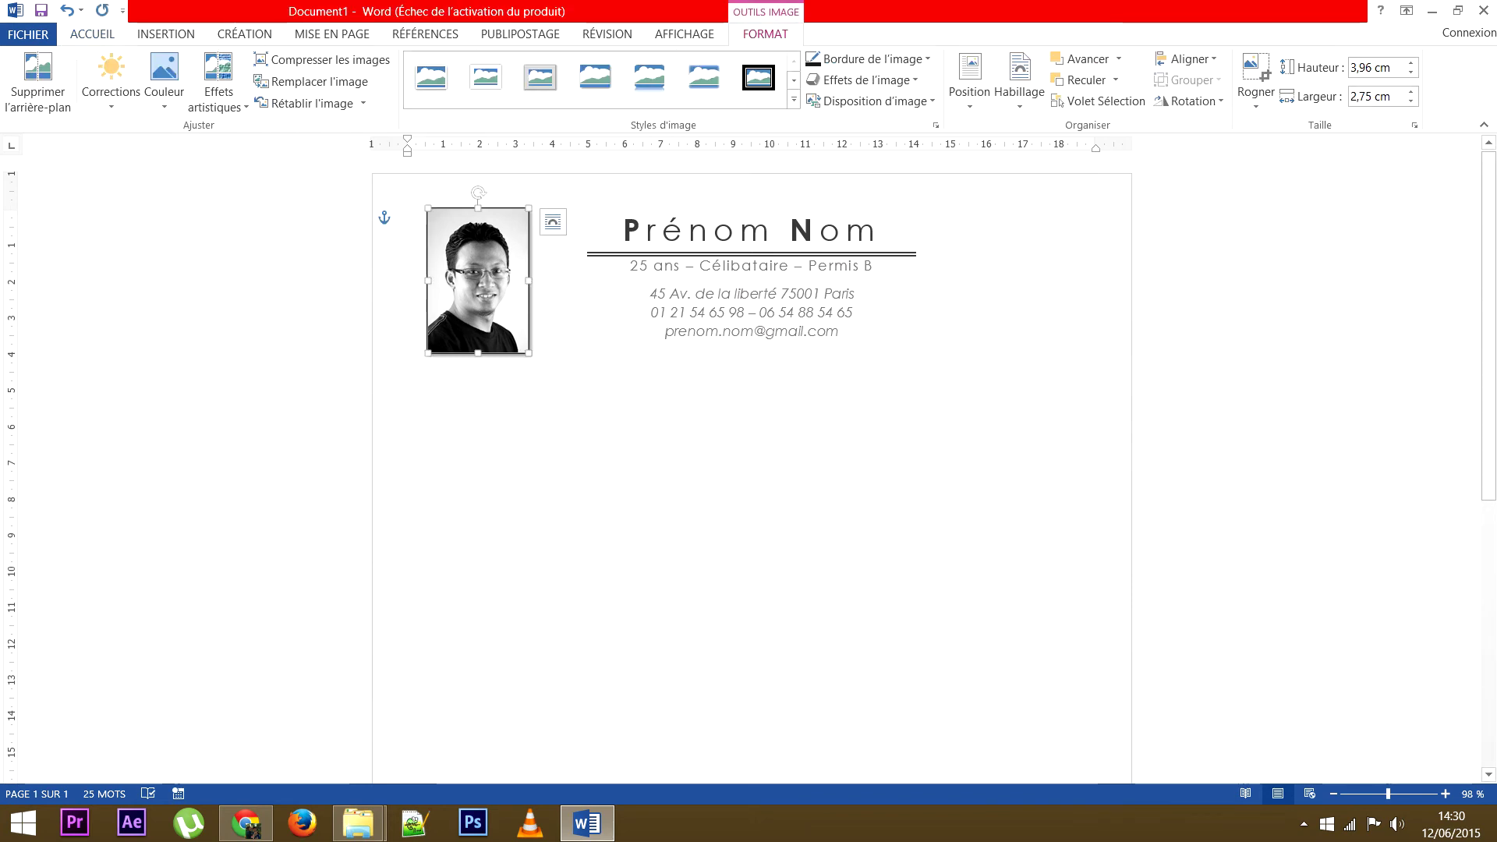
pyautogui.click(624, 231)
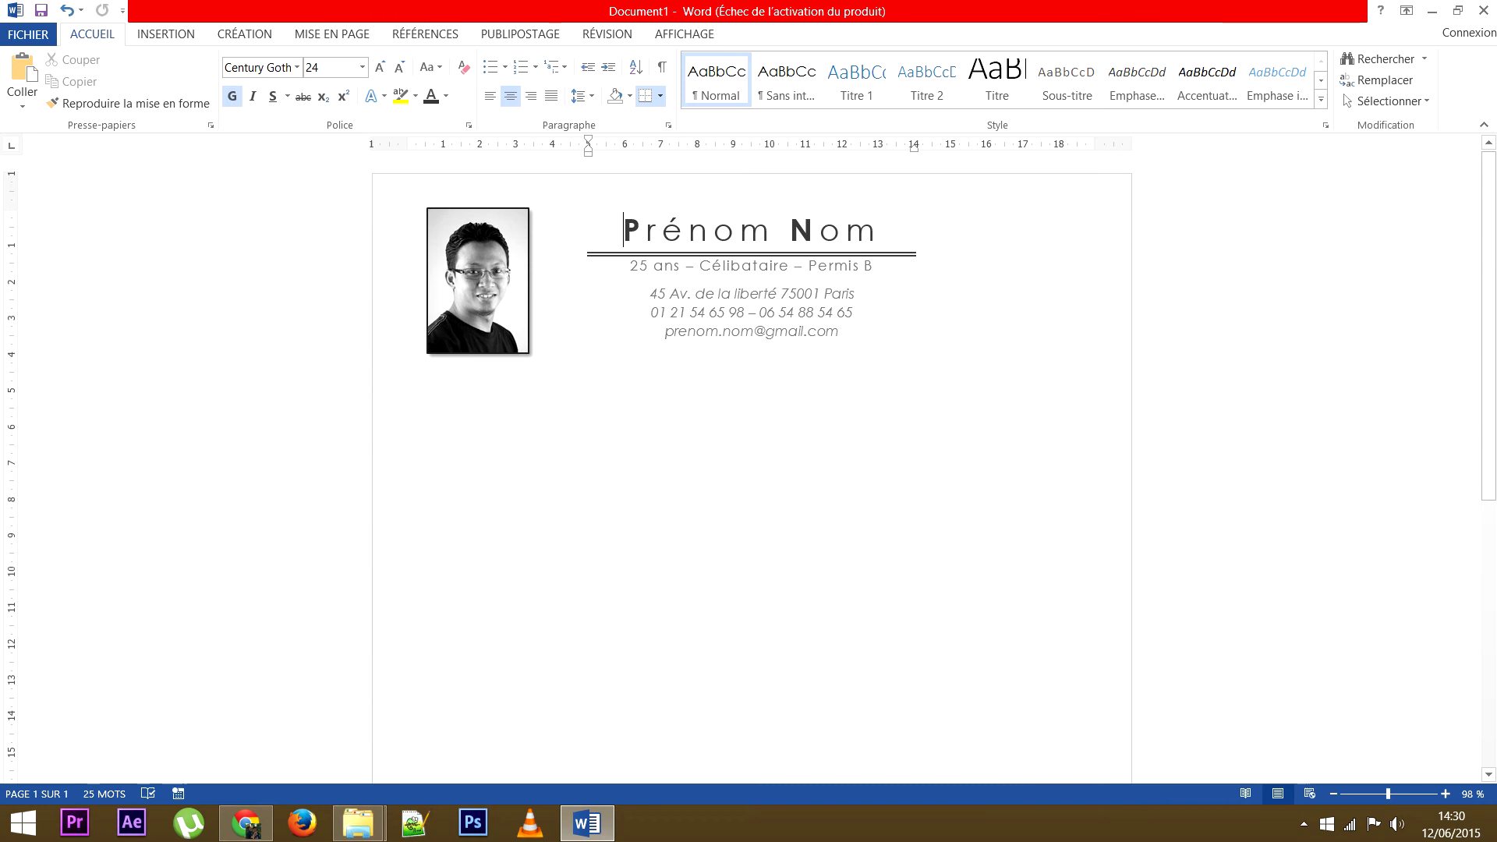
pyautogui.hotkey('shift', 'Down')
pyautogui.hotkey('shift', 'Down')
pyautogui.hotkey('shift', 'Down')
pyautogui.hotkey('shift', 'Down')
pyautogui.hotkey('shift', 'Down')
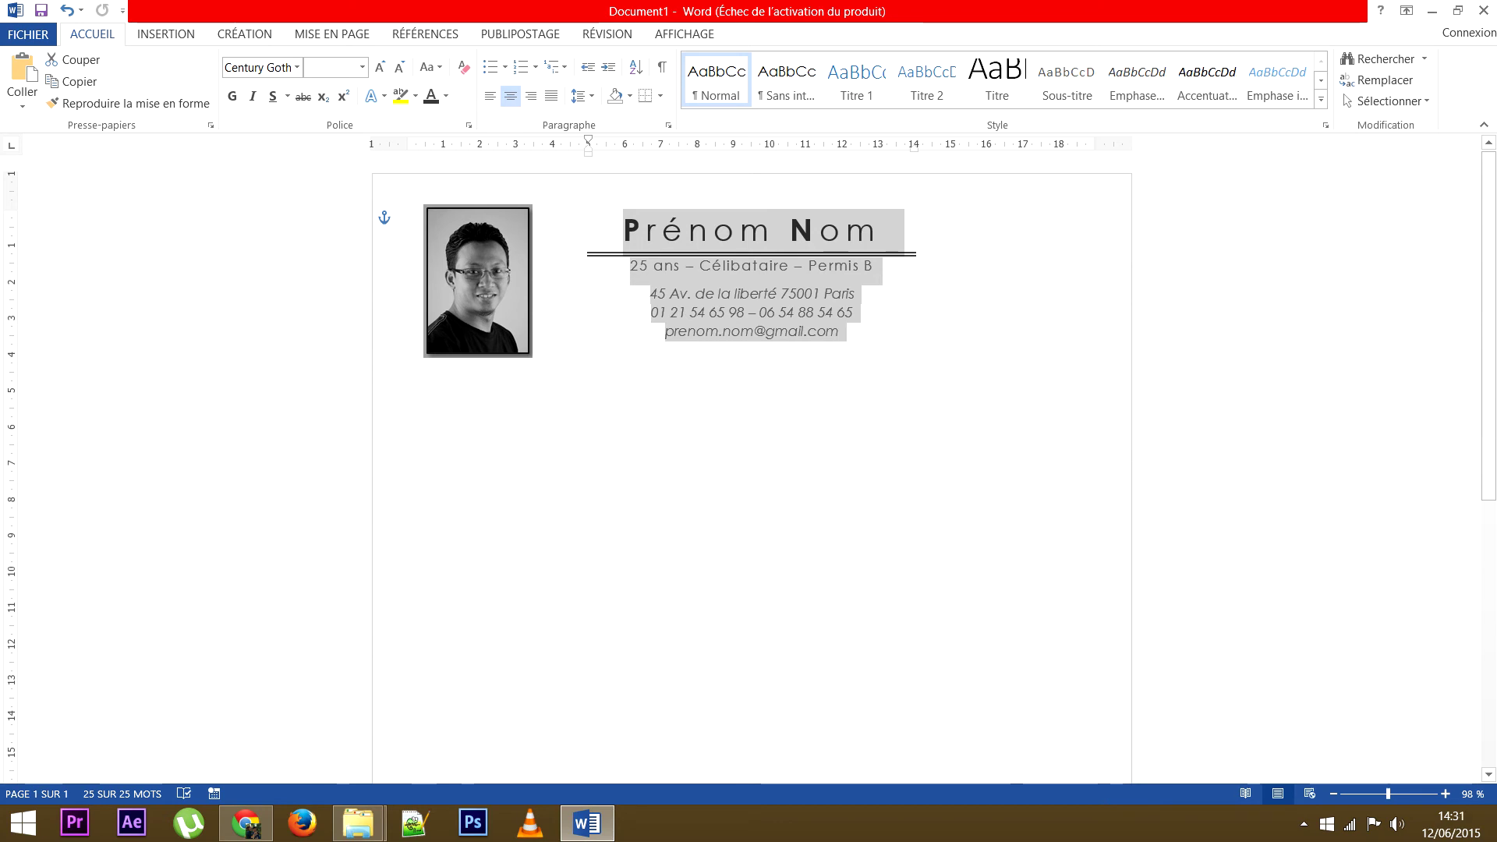
pyautogui.click(741, 230)
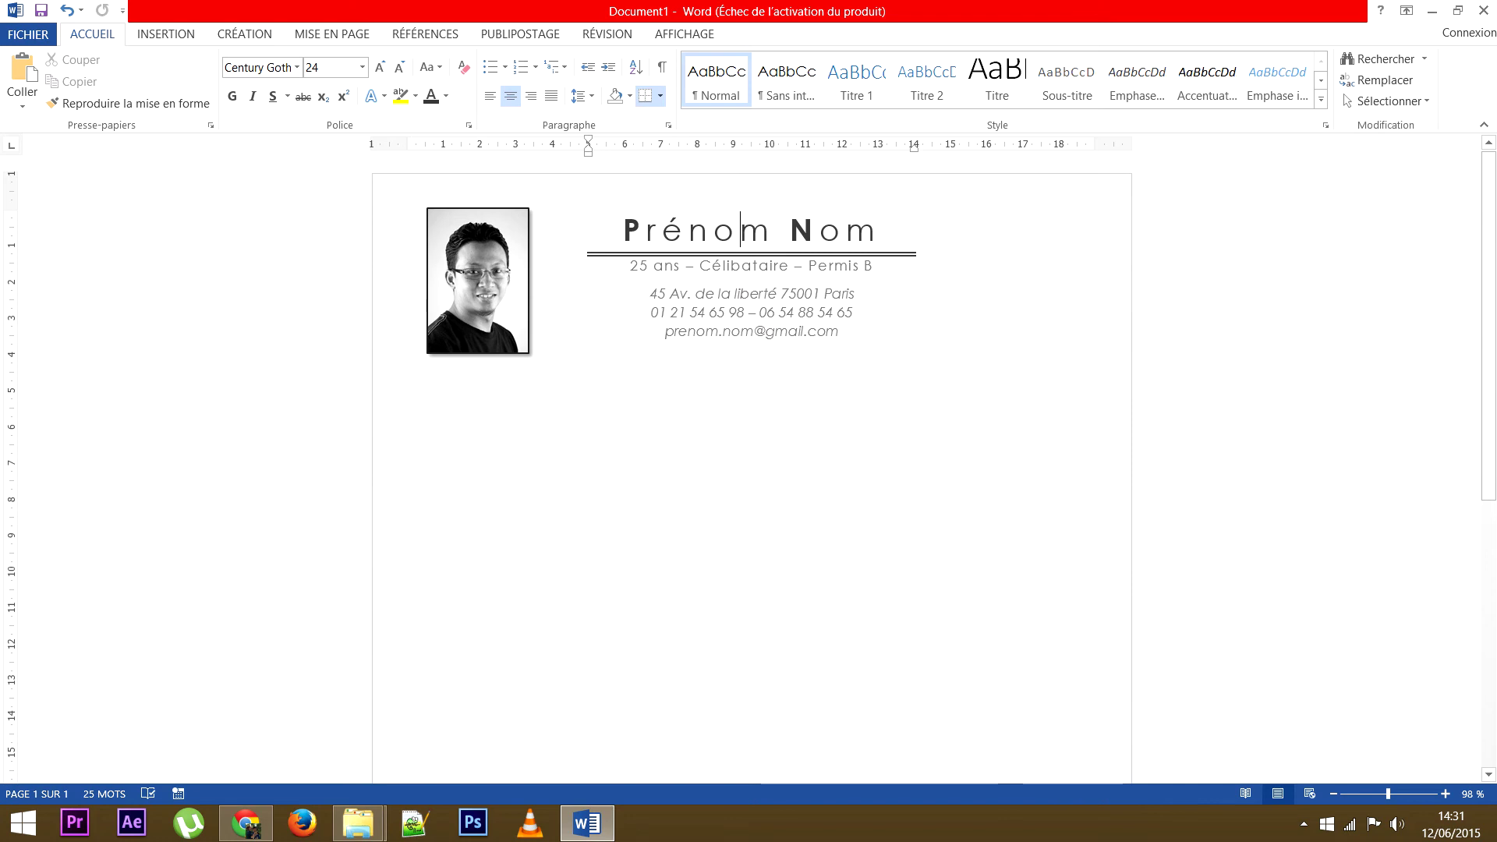
pyautogui.moveTo(624, 230); pyautogui.dragTo(839, 331)
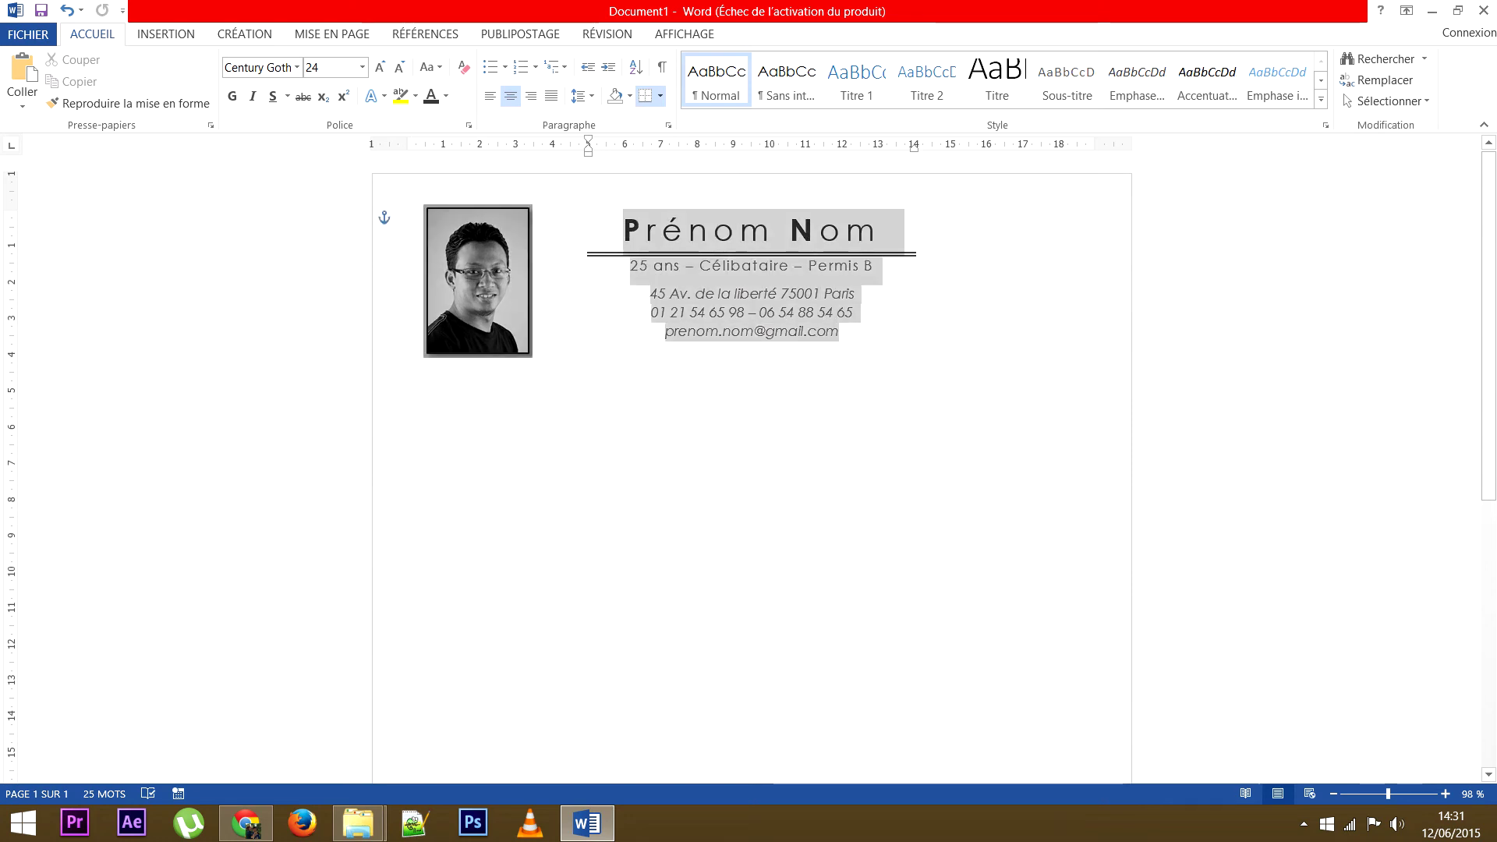
pyautogui.click(841, 332)
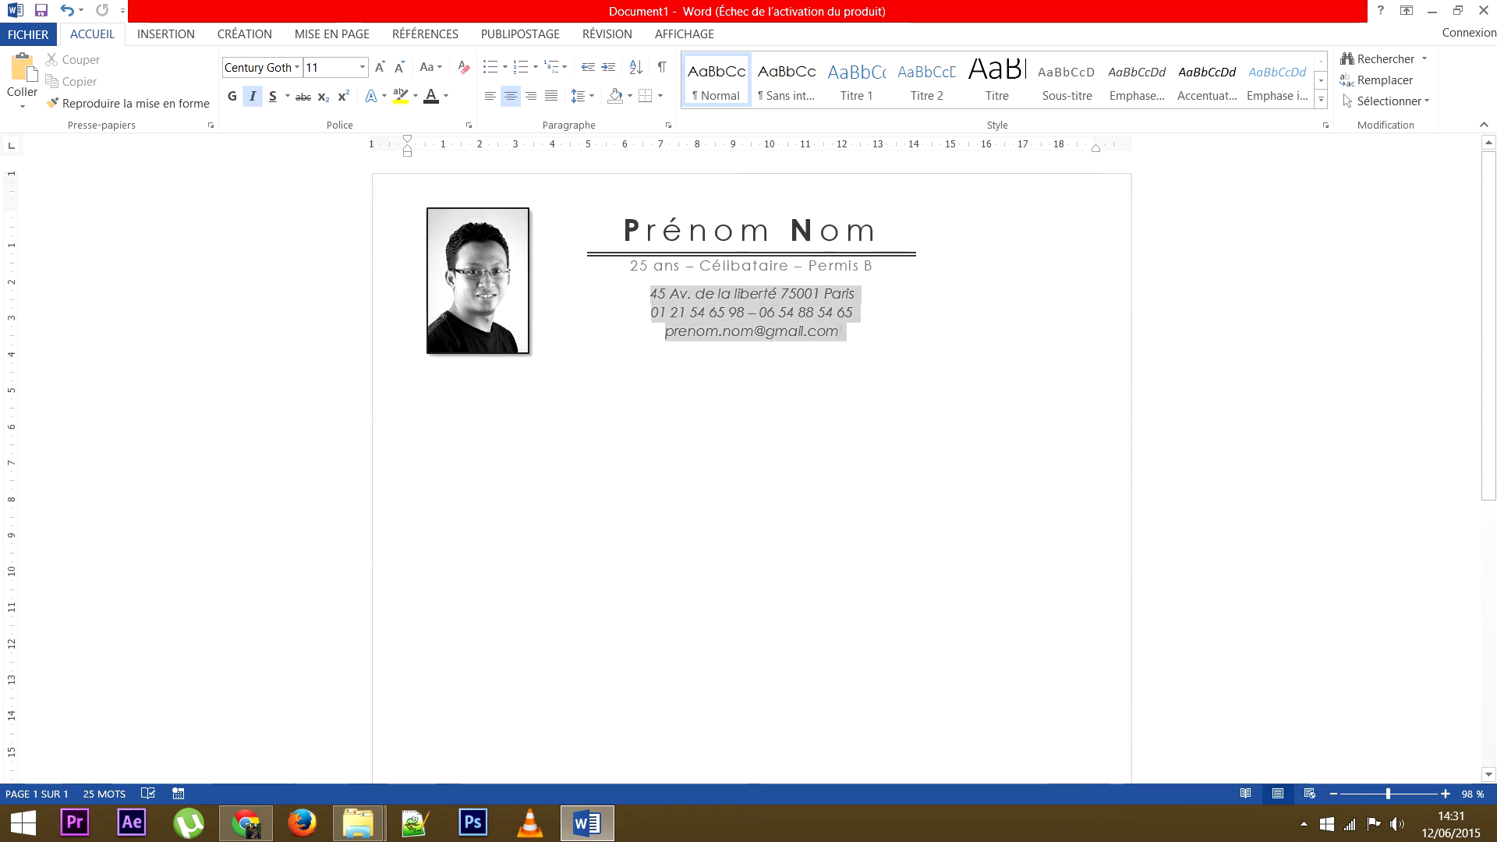
pyautogui.moveTo(841, 331); pyautogui.dragTo(624, 226)
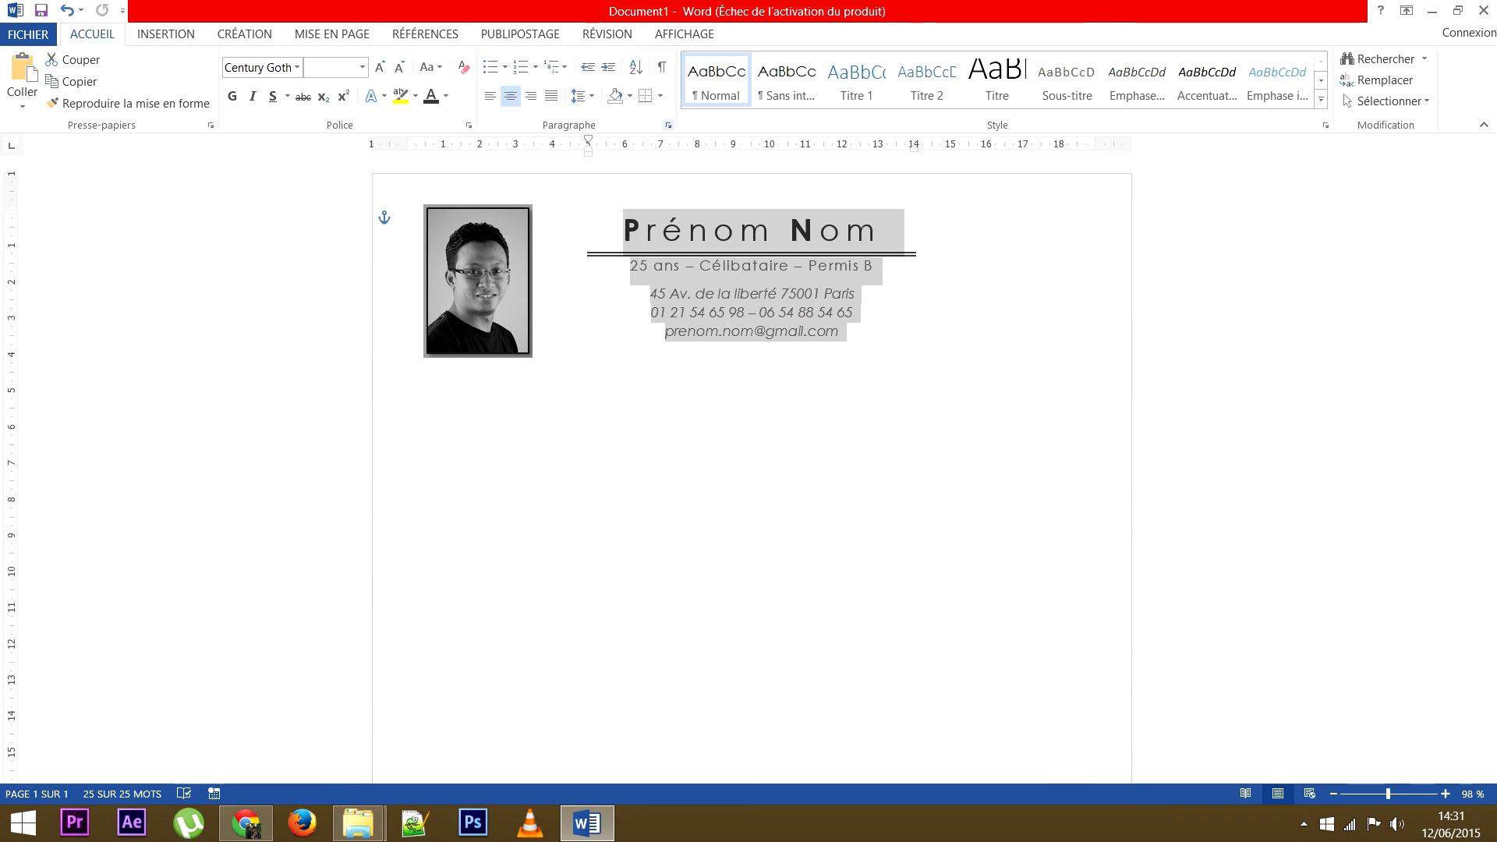
# In the Paragraphe dialog, set the block's Gauche and Droite indents to 0 cm and apply
pyautogui.click(668, 126)
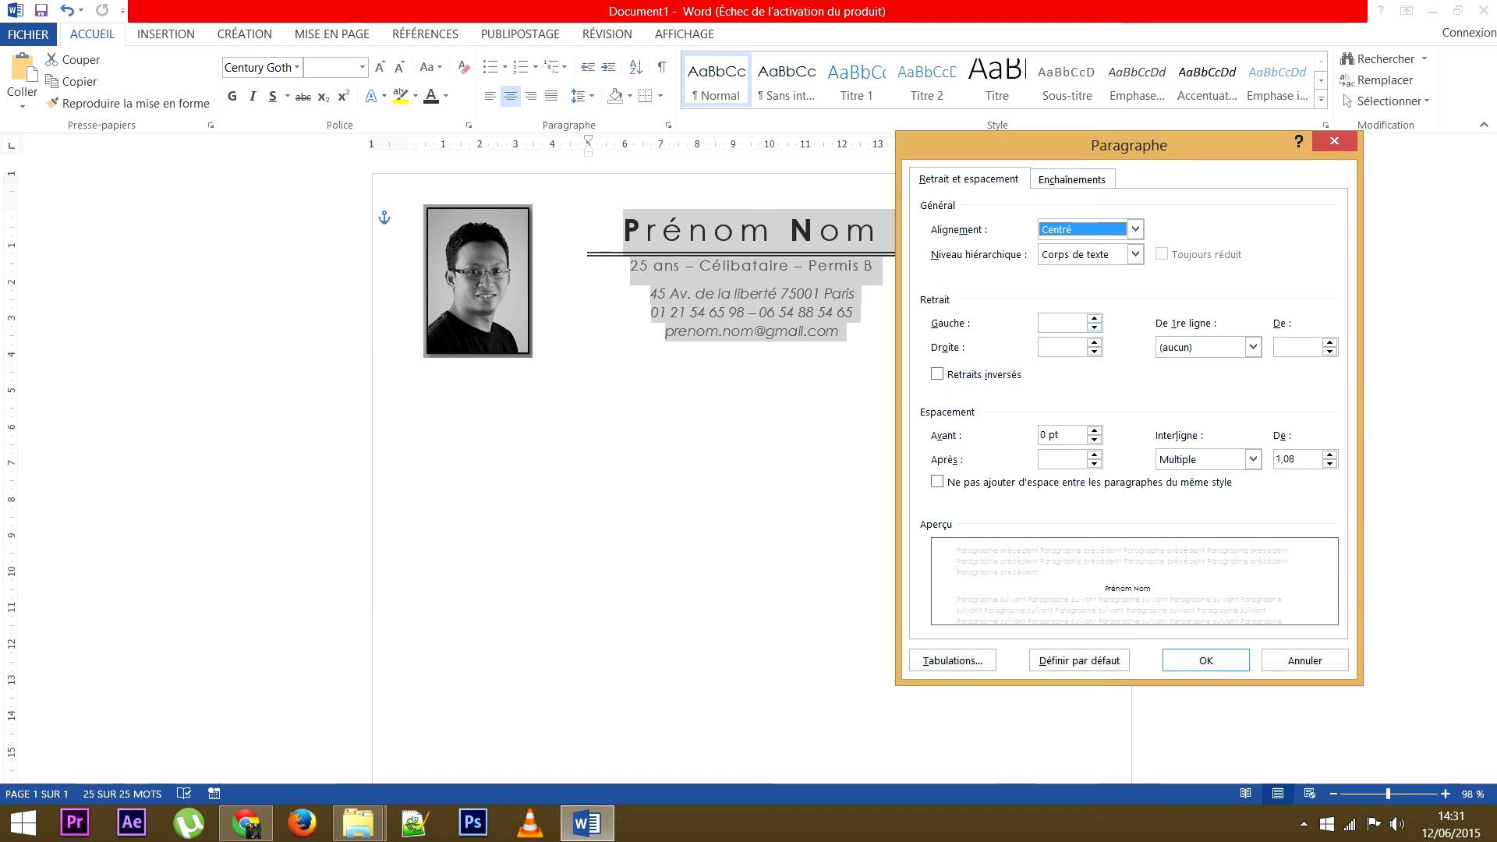
pyautogui.click(1094, 327)
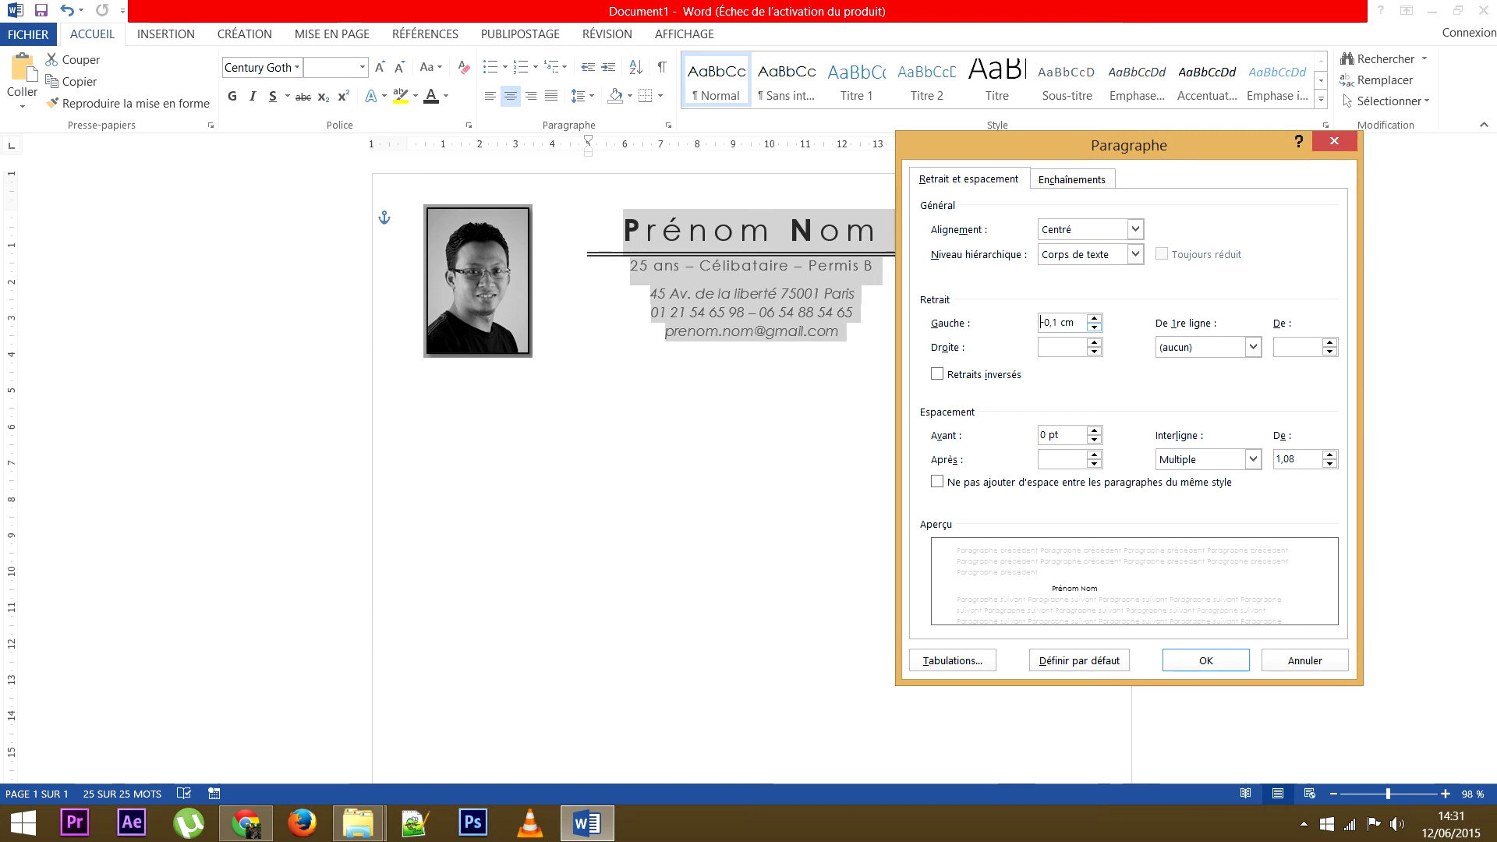
pyautogui.click(1094, 317)
pyautogui.click(1094, 317)
pyautogui.write('0')
pyautogui.click(1062, 322)
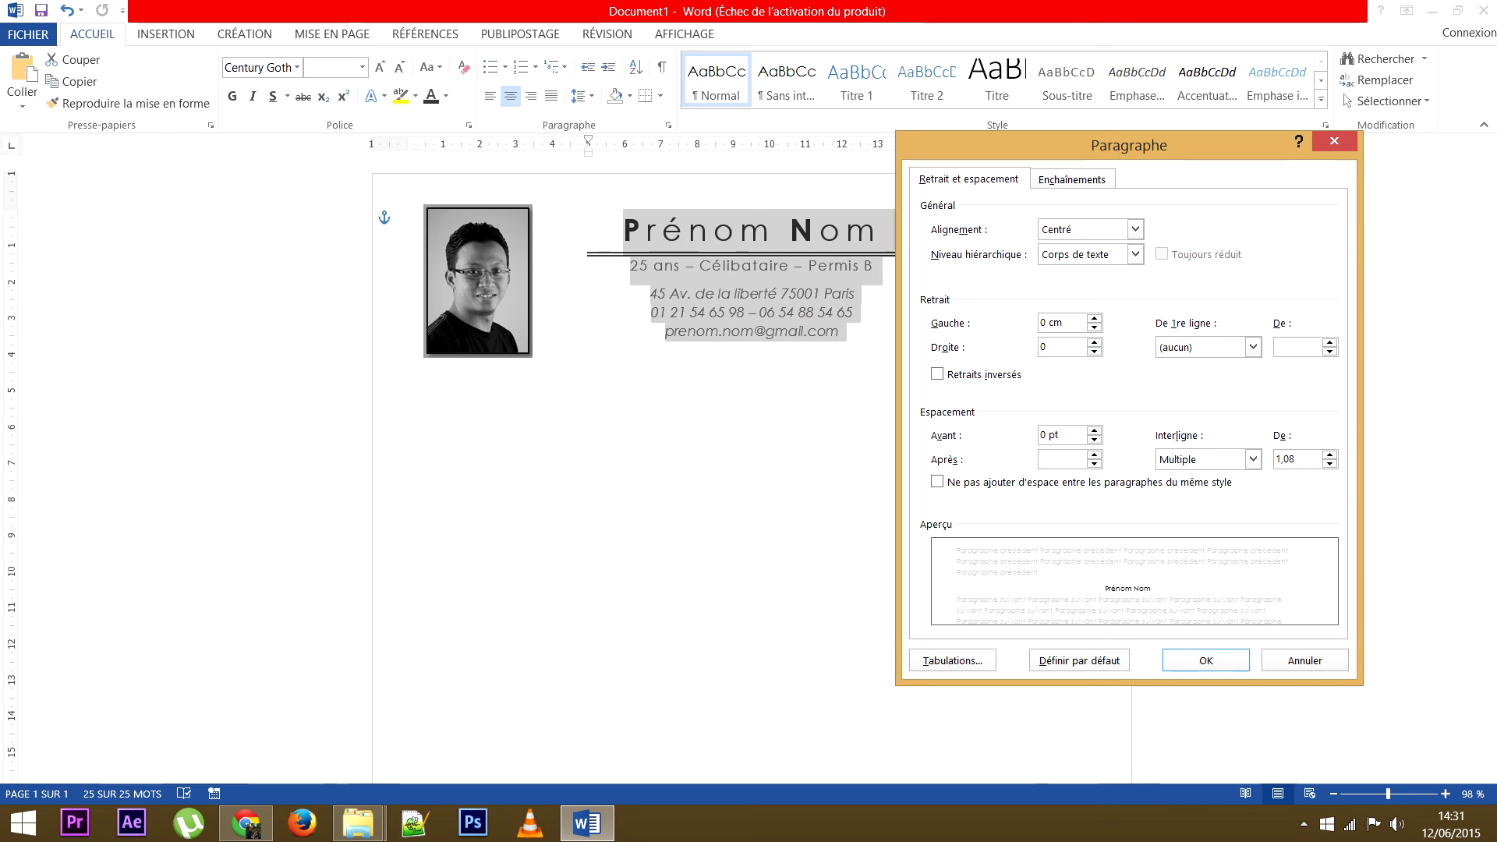
pyautogui.press('Return')
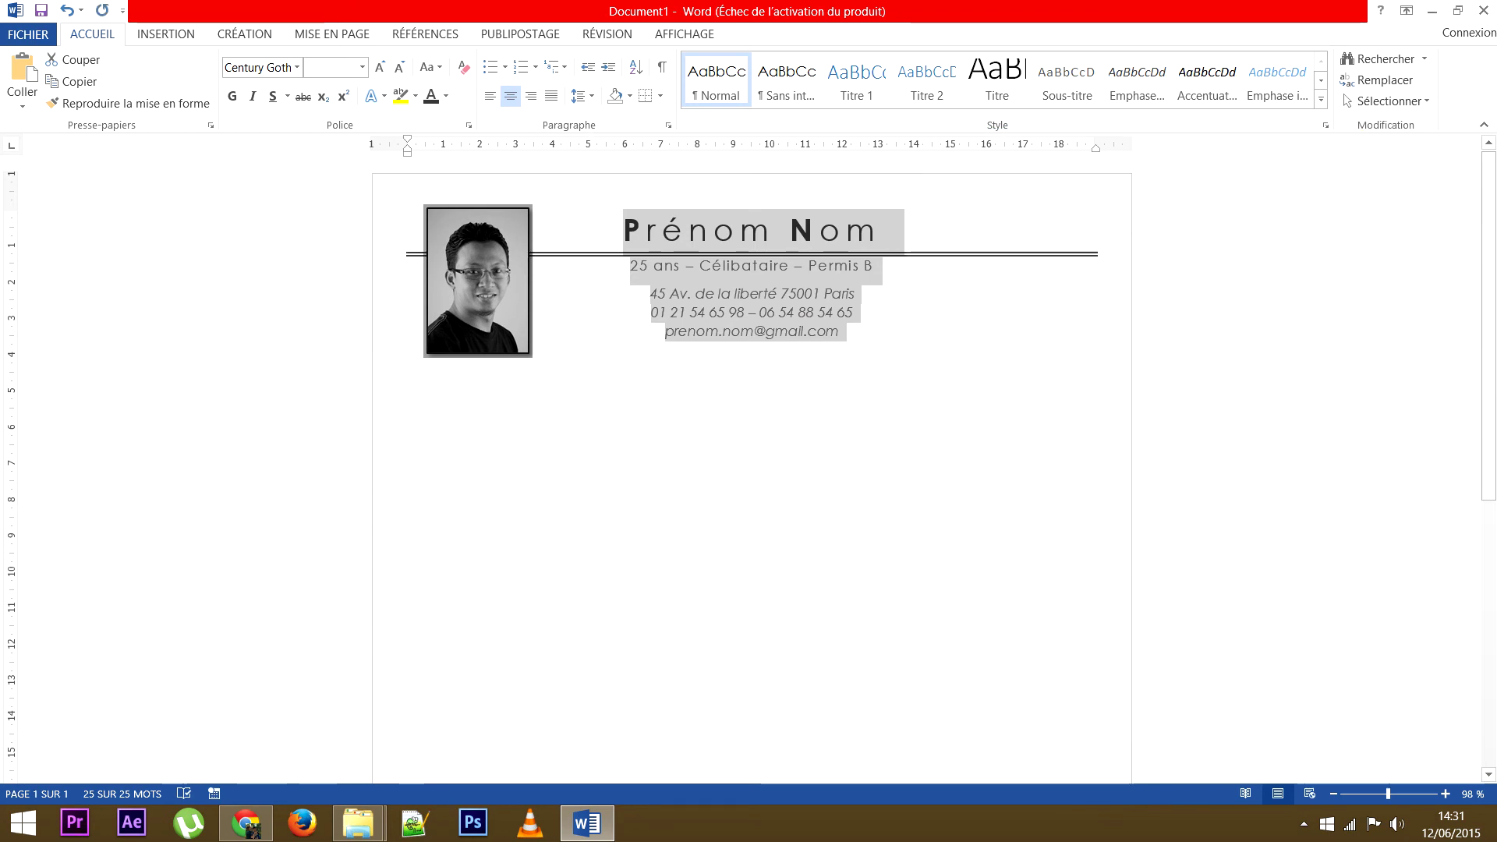
pyautogui.click(832, 294)
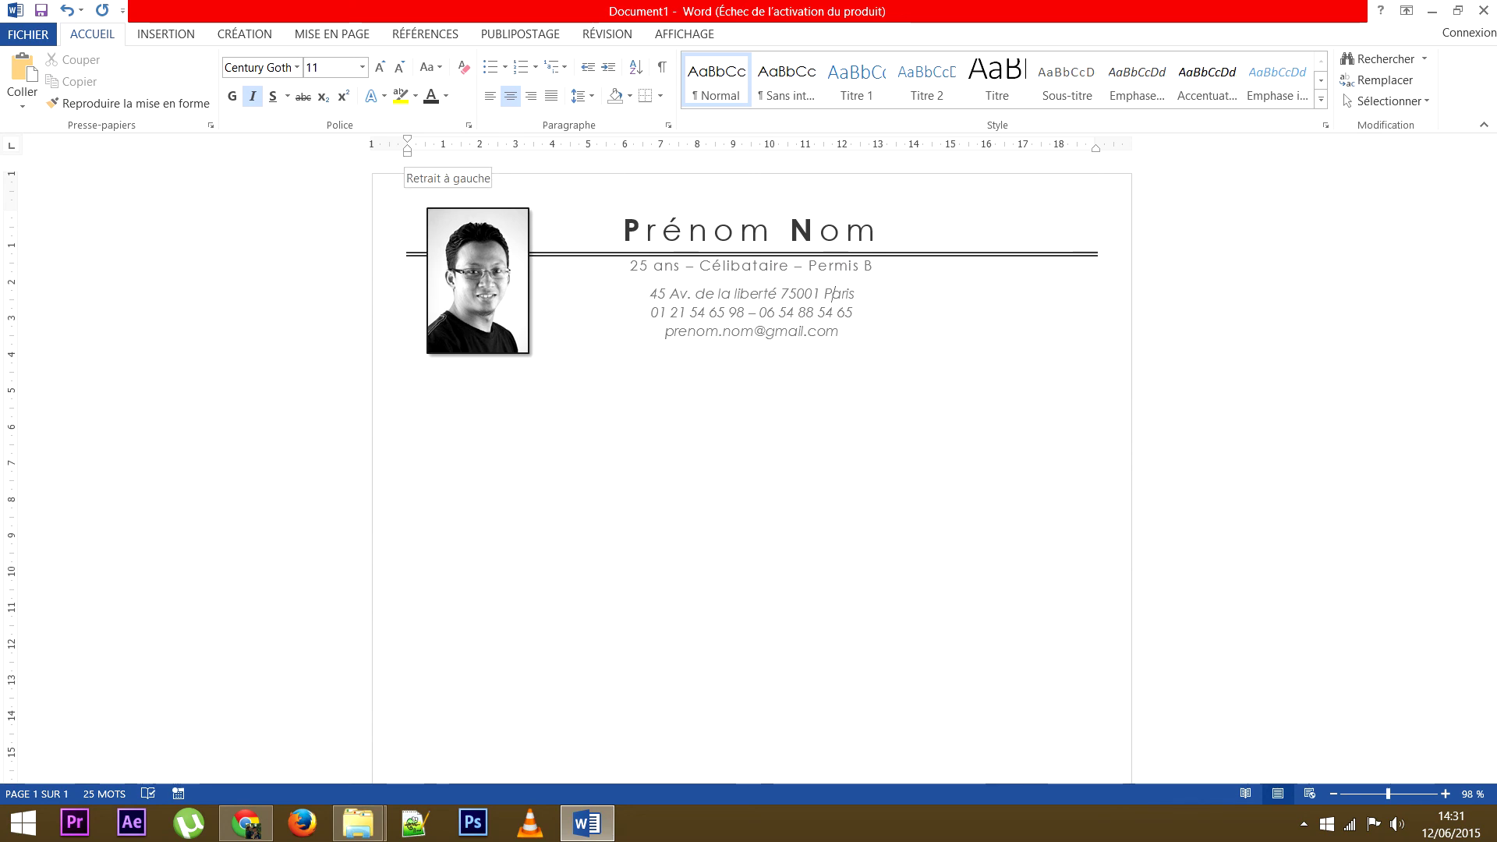
# With the whole document selected, drag the ruler's left-indent marker rightward past the portrait
pyautogui.moveTo(407, 150); pyautogui.dragTo(552, 150)
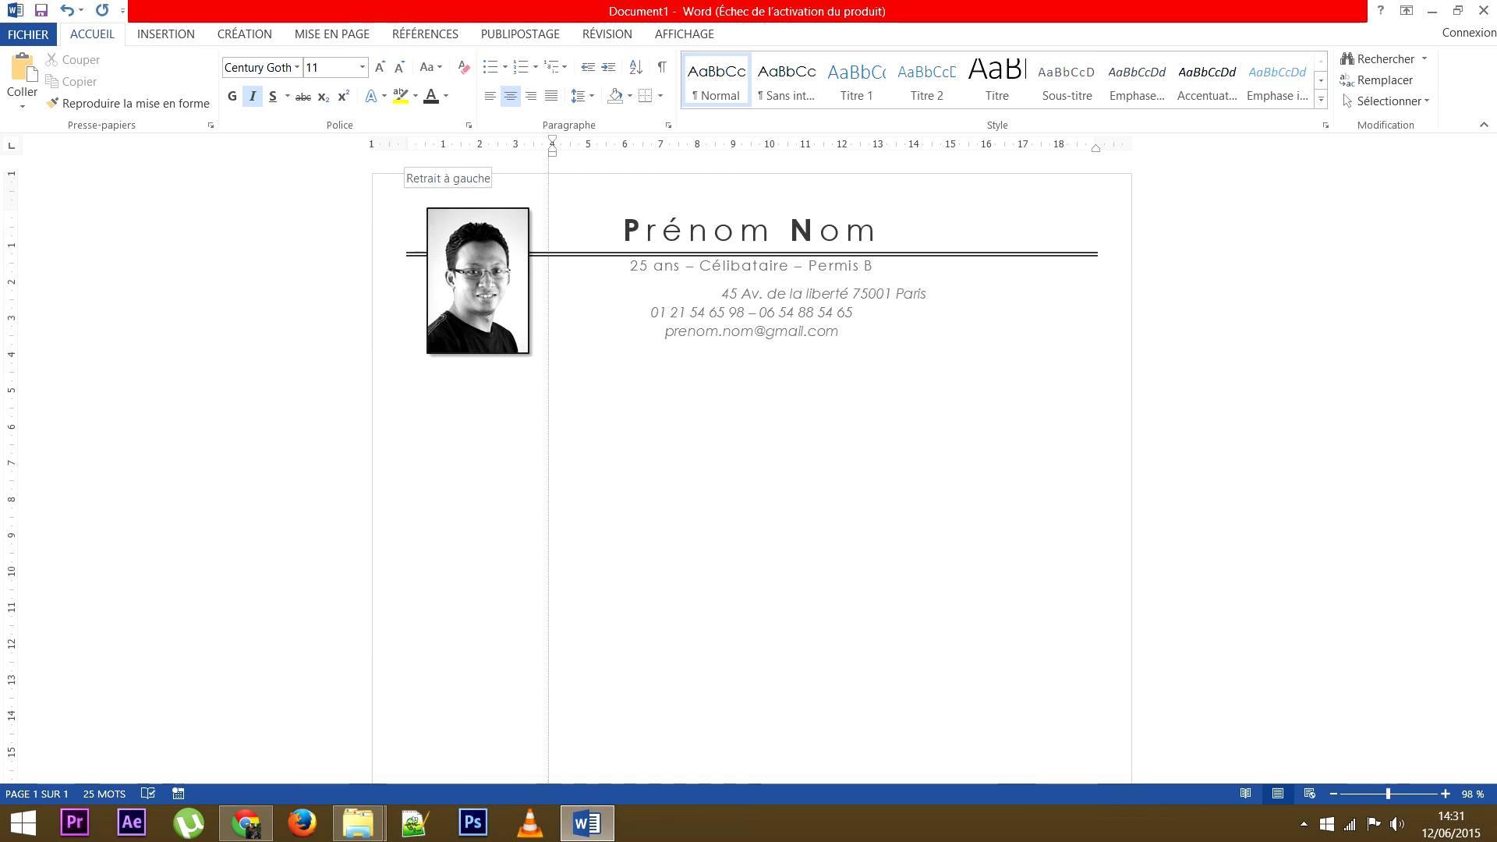
pyautogui.hotkey('ctrl', 'z')
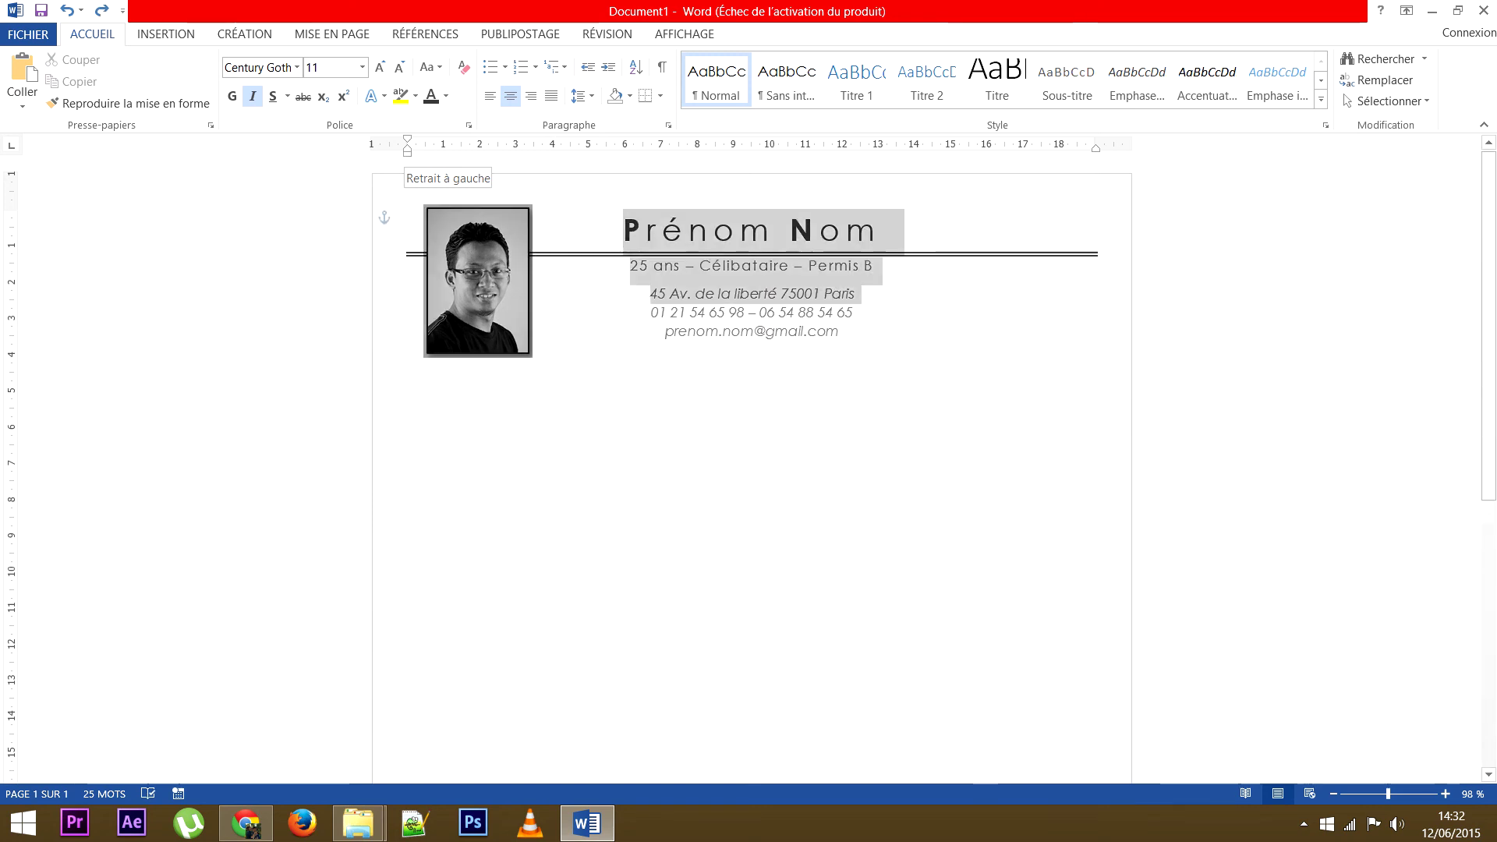
pyautogui.hotkey('ctrl', 'a')
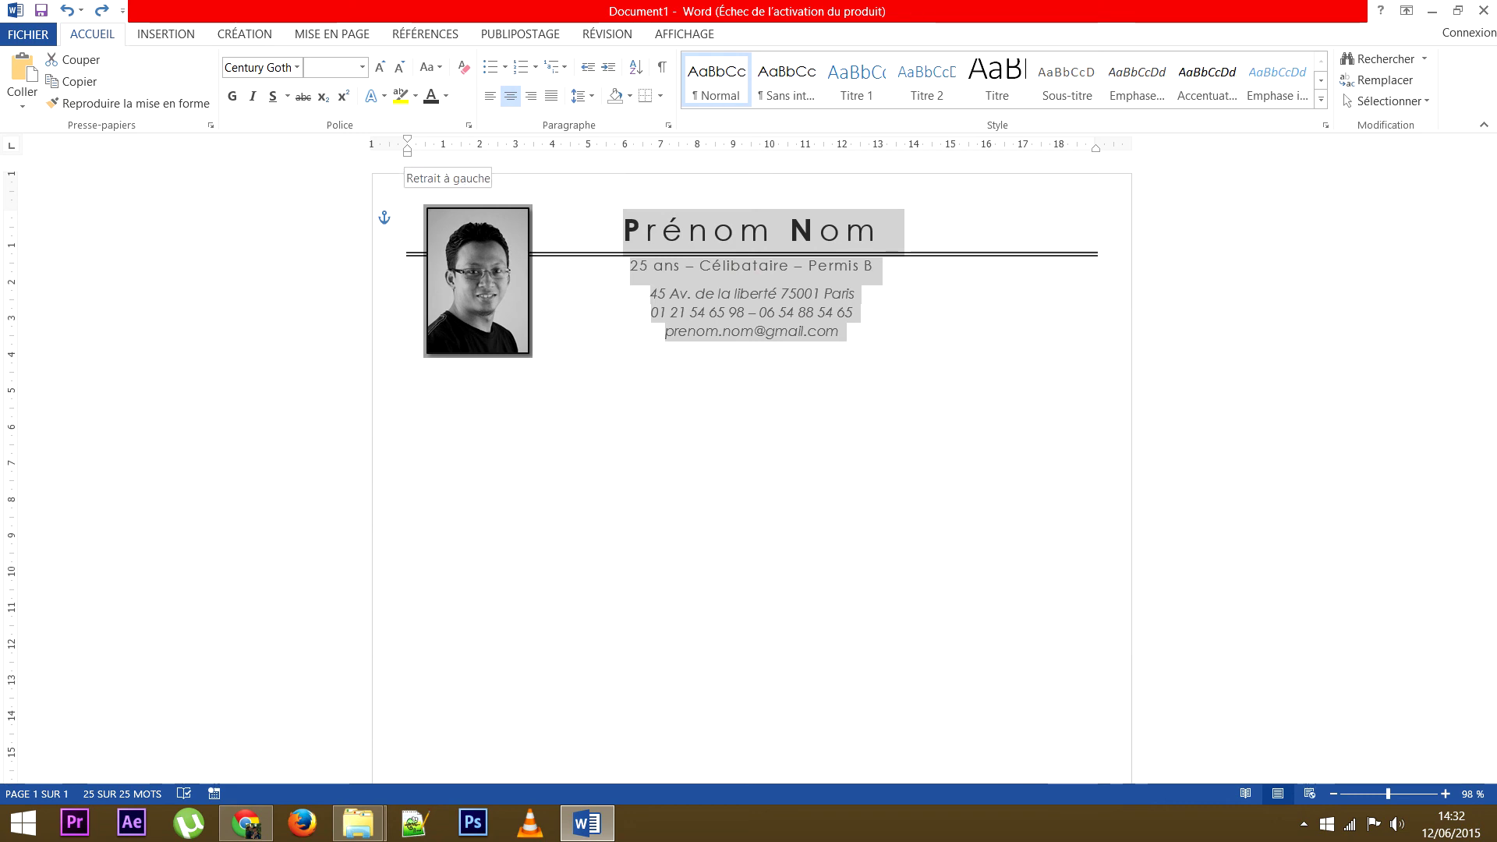
pyautogui.moveTo(407, 151); pyautogui.dragTo(407, 151)
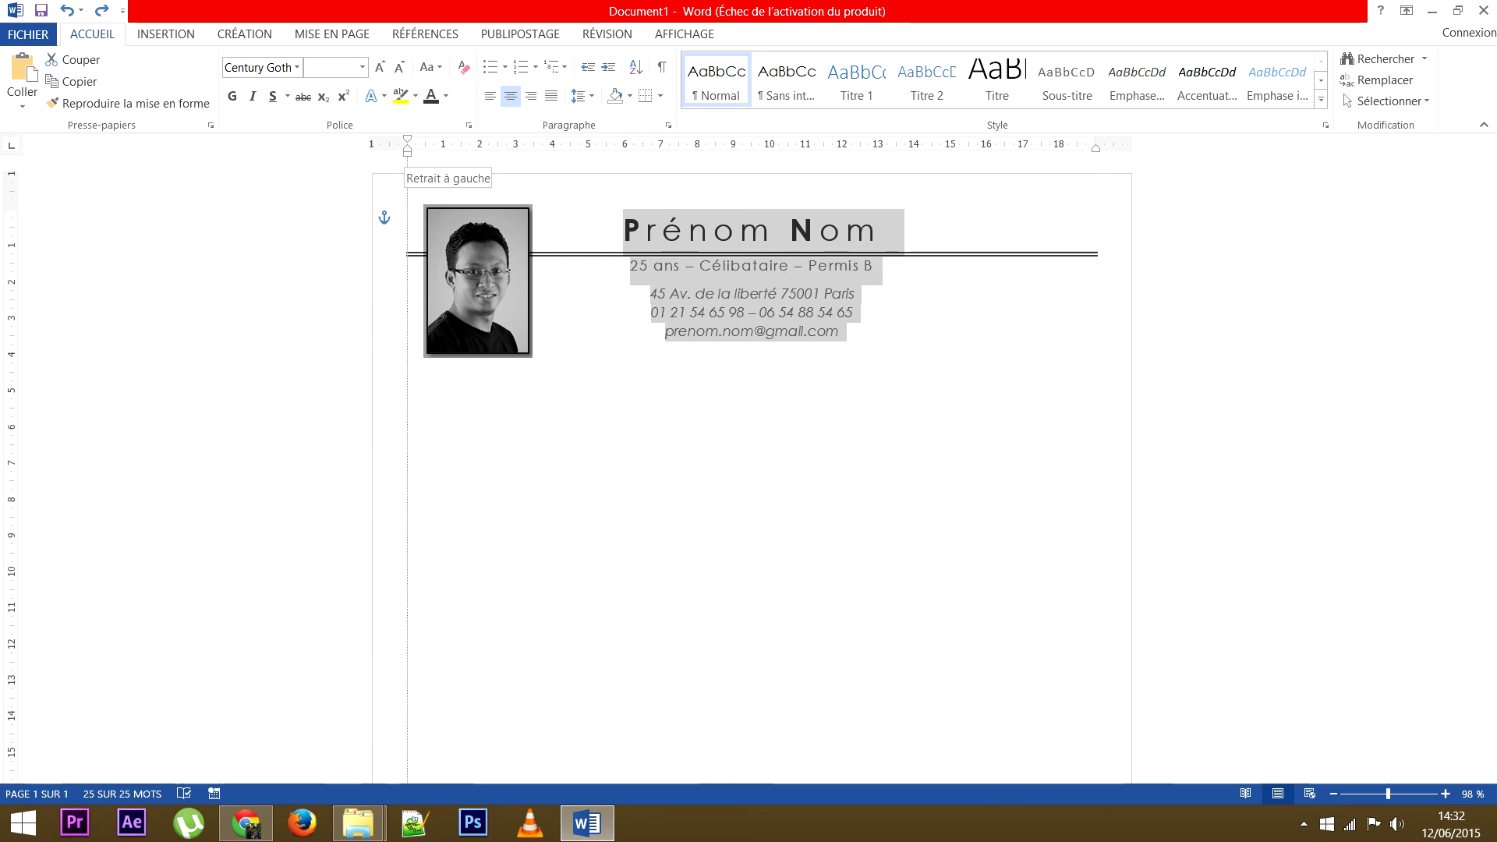
pyautogui.moveTo(407, 152)
pyautogui.mouseDown()
pyautogui.moveTo(792, 148)
pyautogui.moveTo(553, 148)
pyautogui.moveTo(579, 148)
pyautogui.mouseUp()
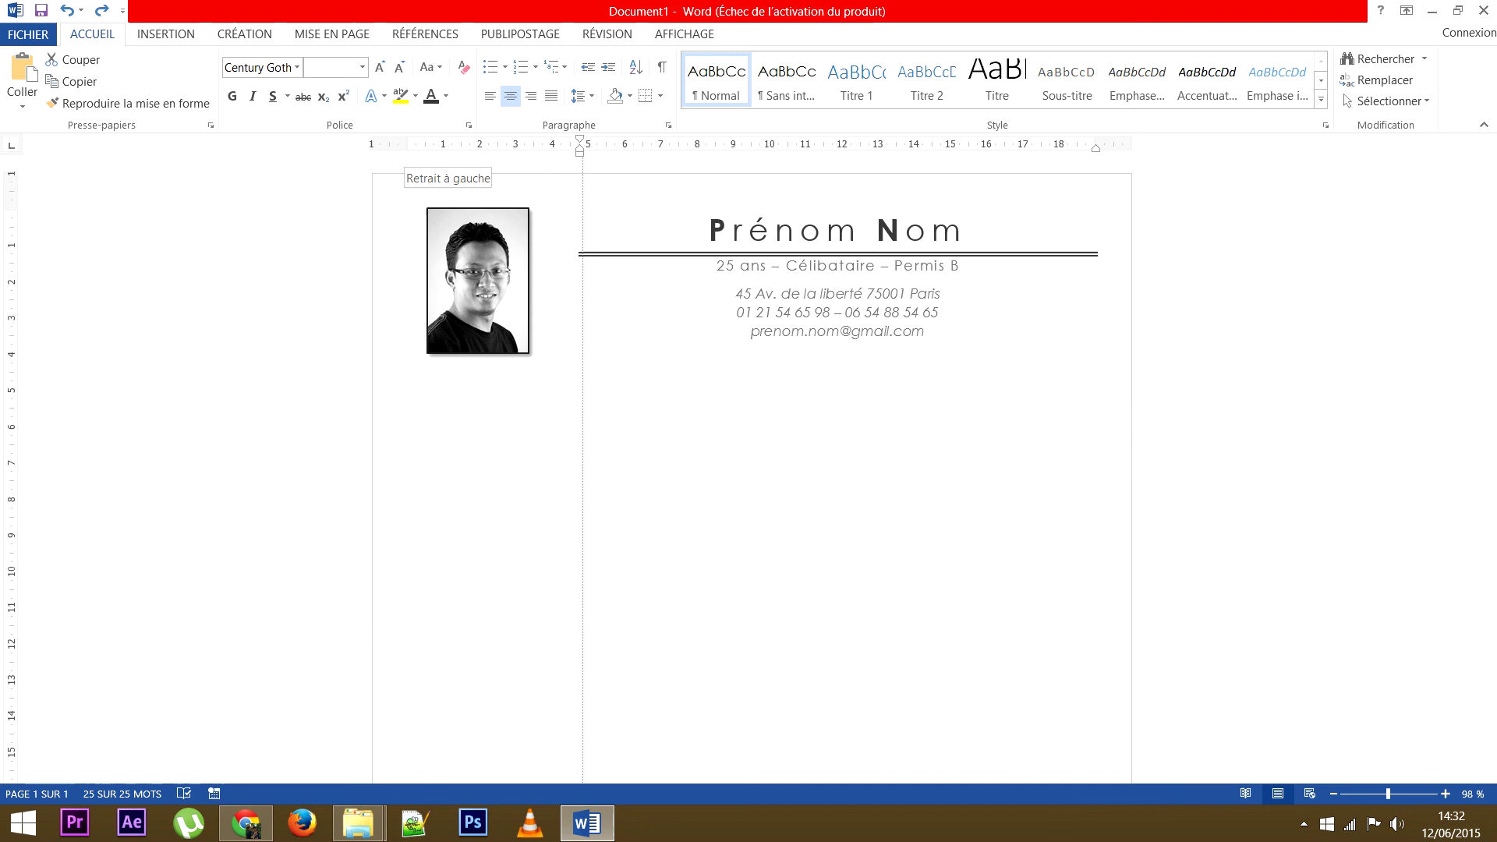
pyautogui.hotkey('ctrl', 'a')
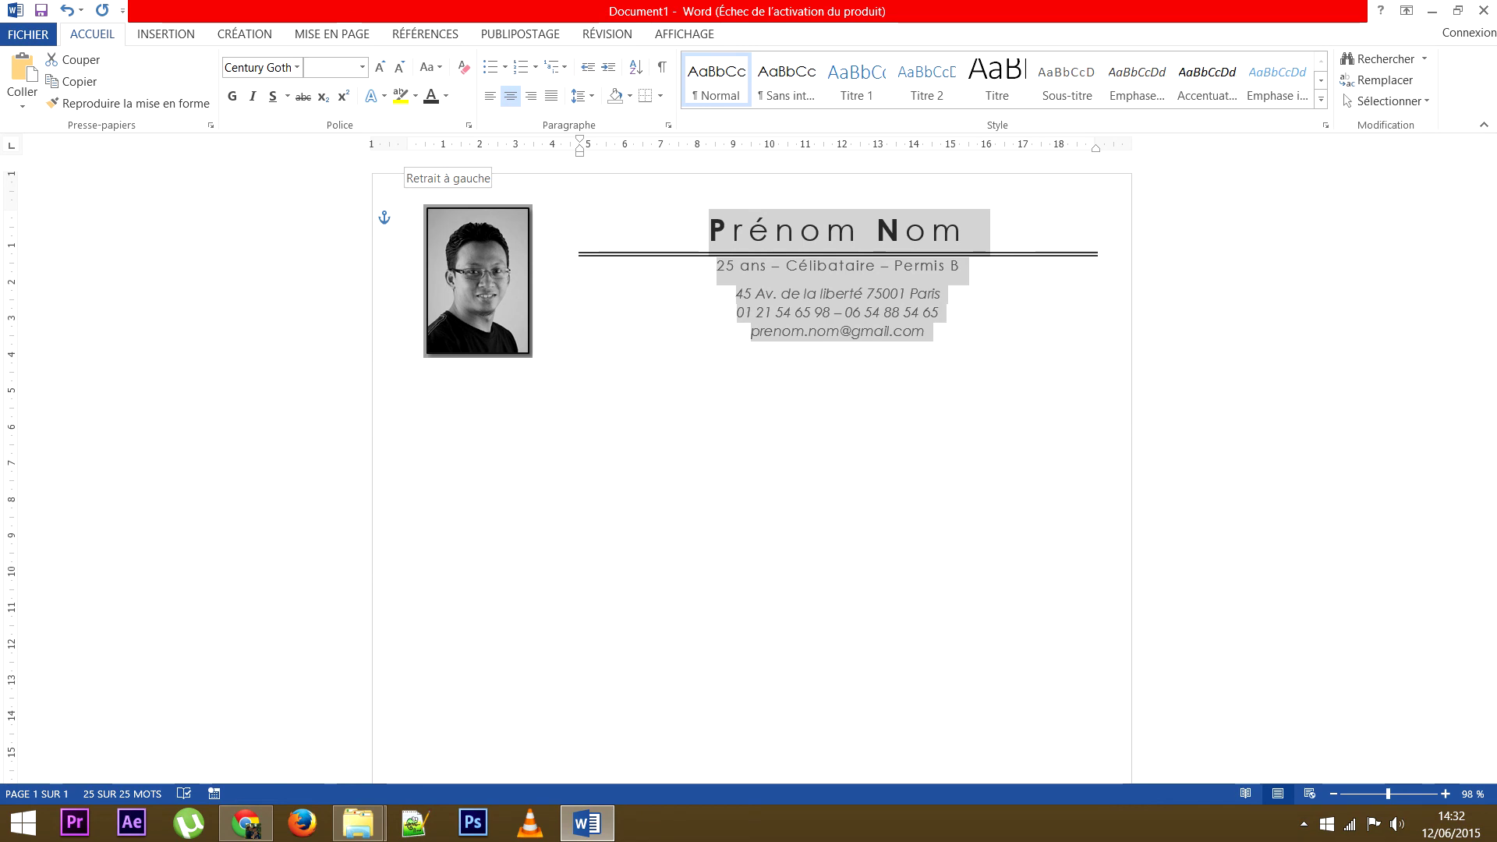
# In the name heading's Paragraphe dialog, make a first pass at the indents, entering 2 for Droite
pyautogui.click(737, 312)
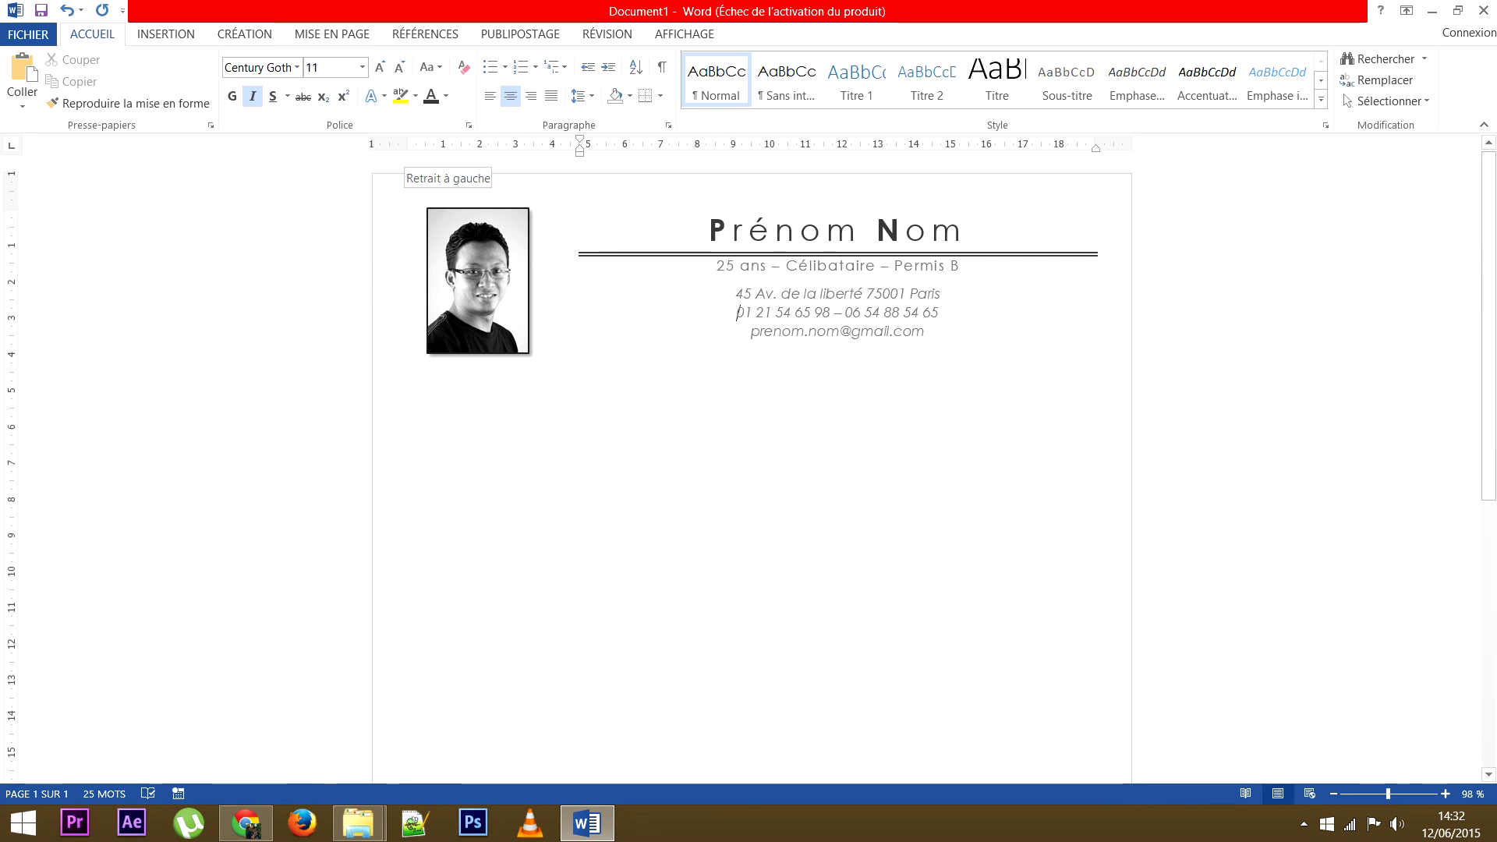
pyautogui.click(733, 230)
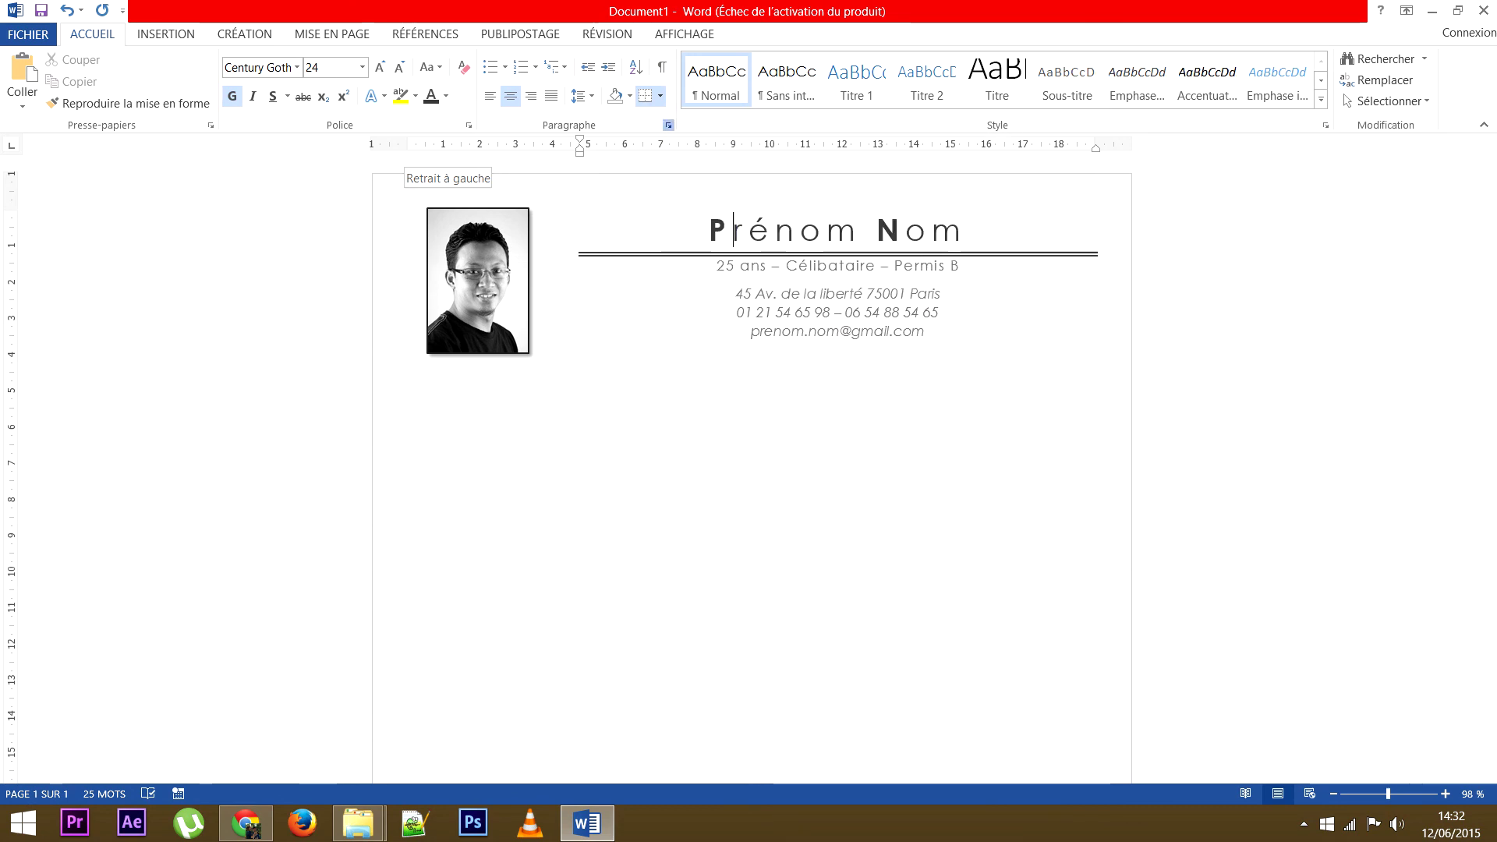
pyautogui.click(668, 125)
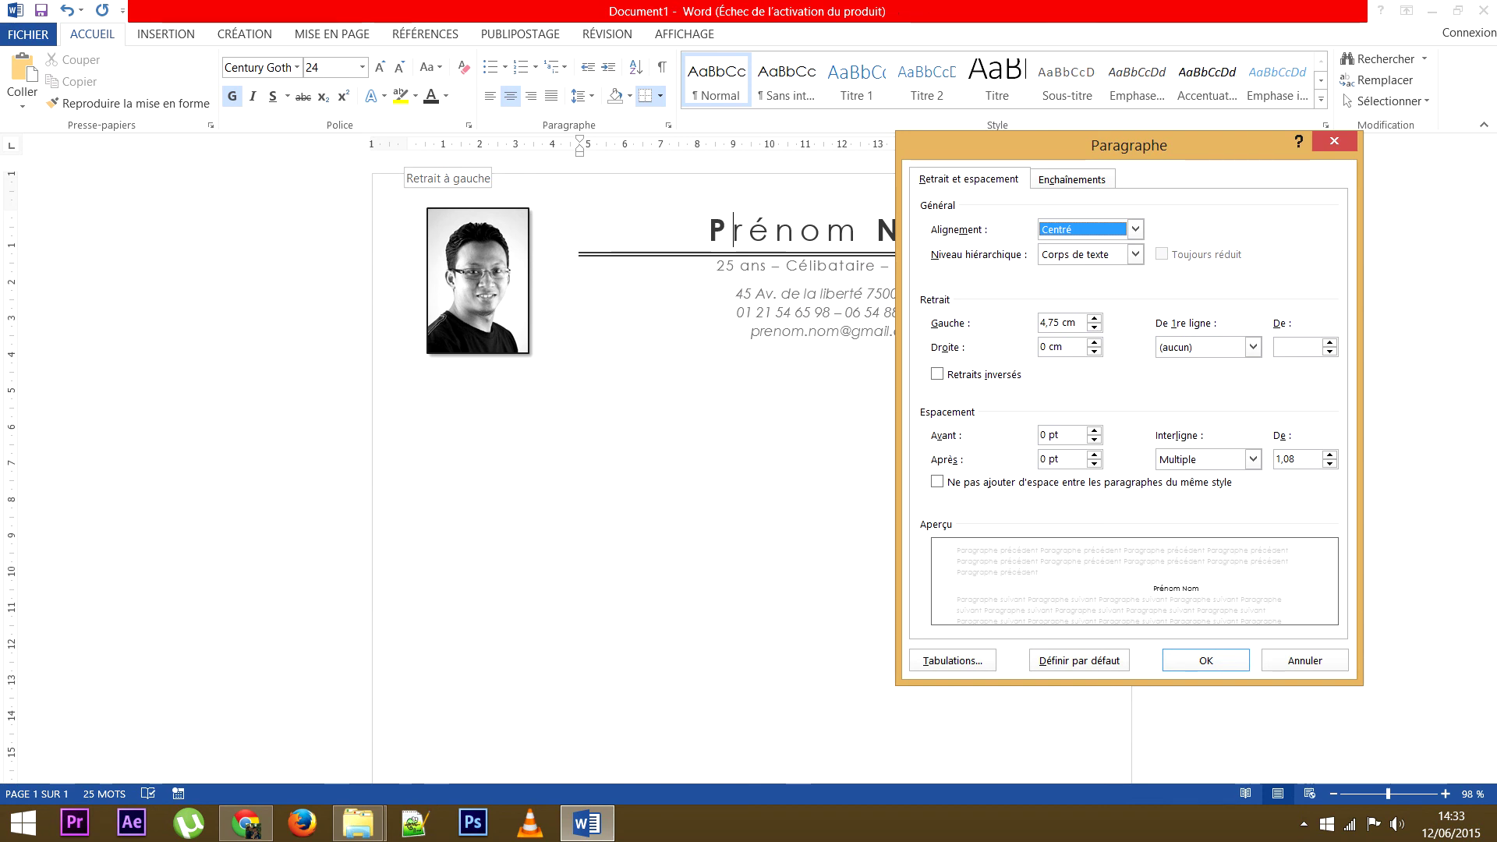
pyautogui.click(1042, 322)
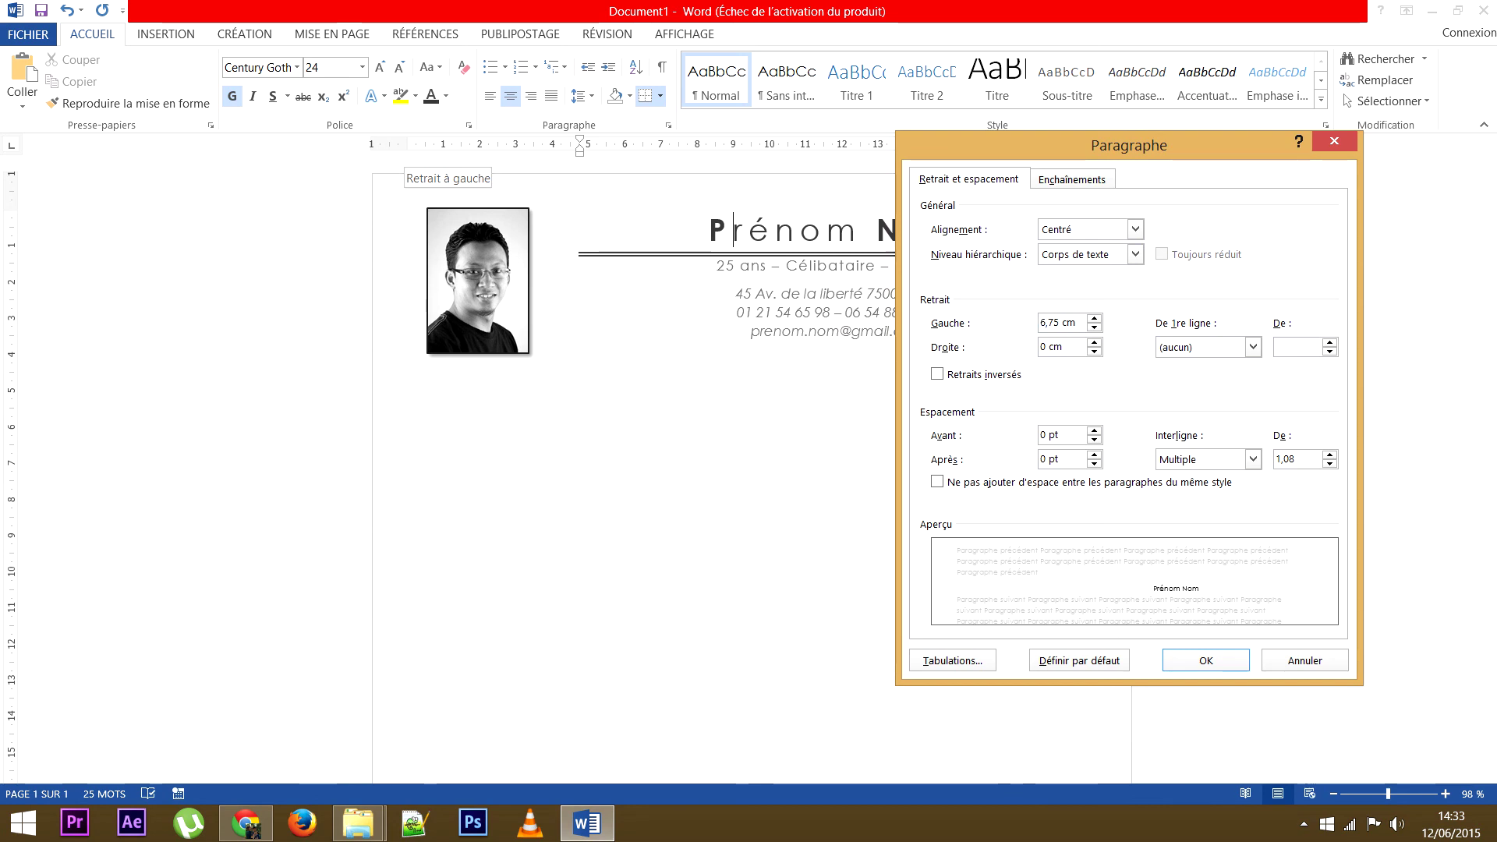
pyautogui.doubleClick(1043, 347)
pyautogui.write('2')
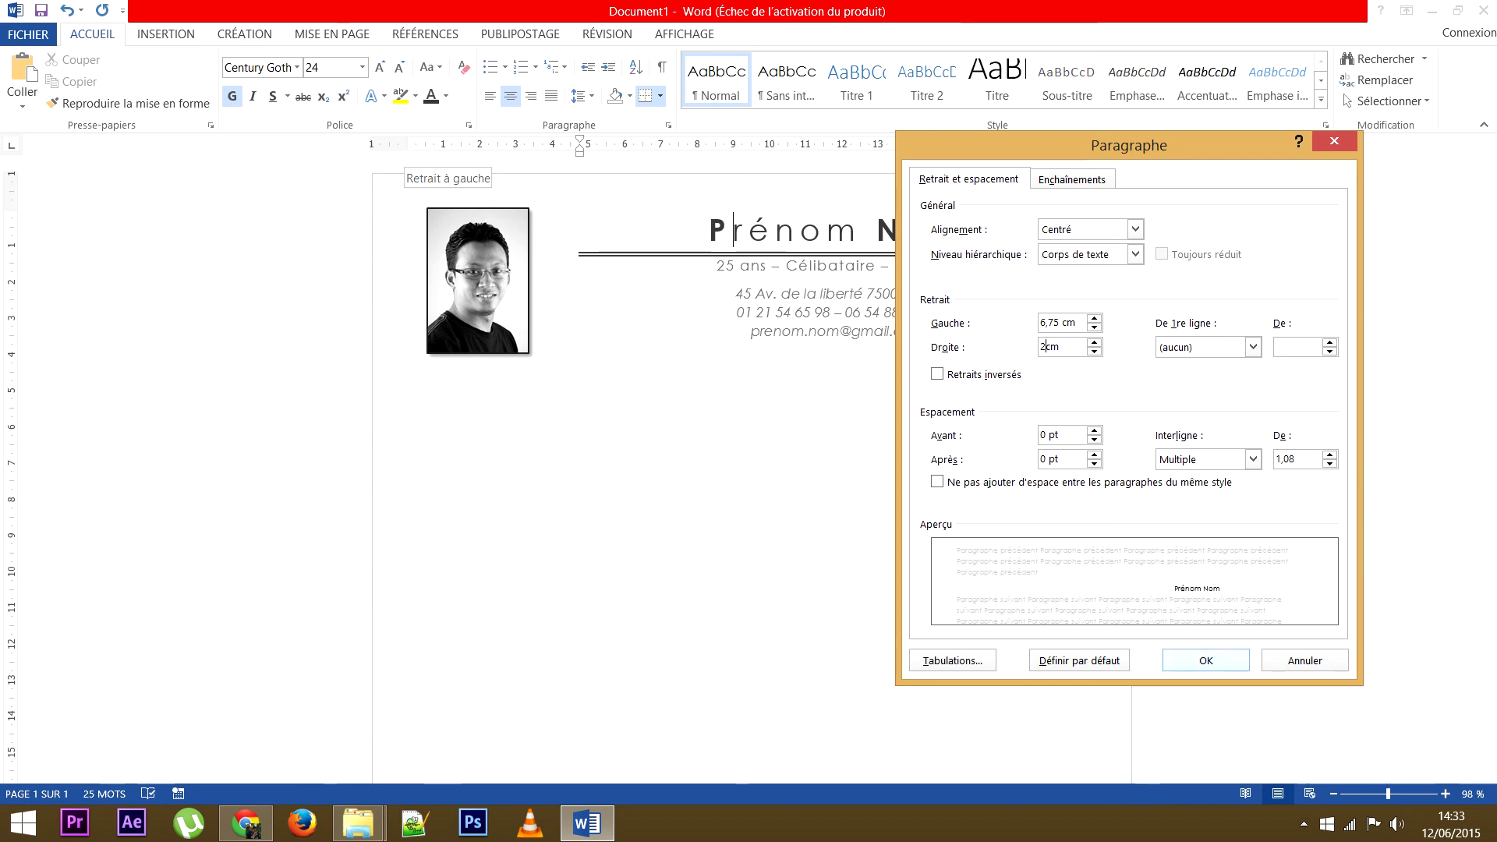
pyautogui.click(1205, 660)
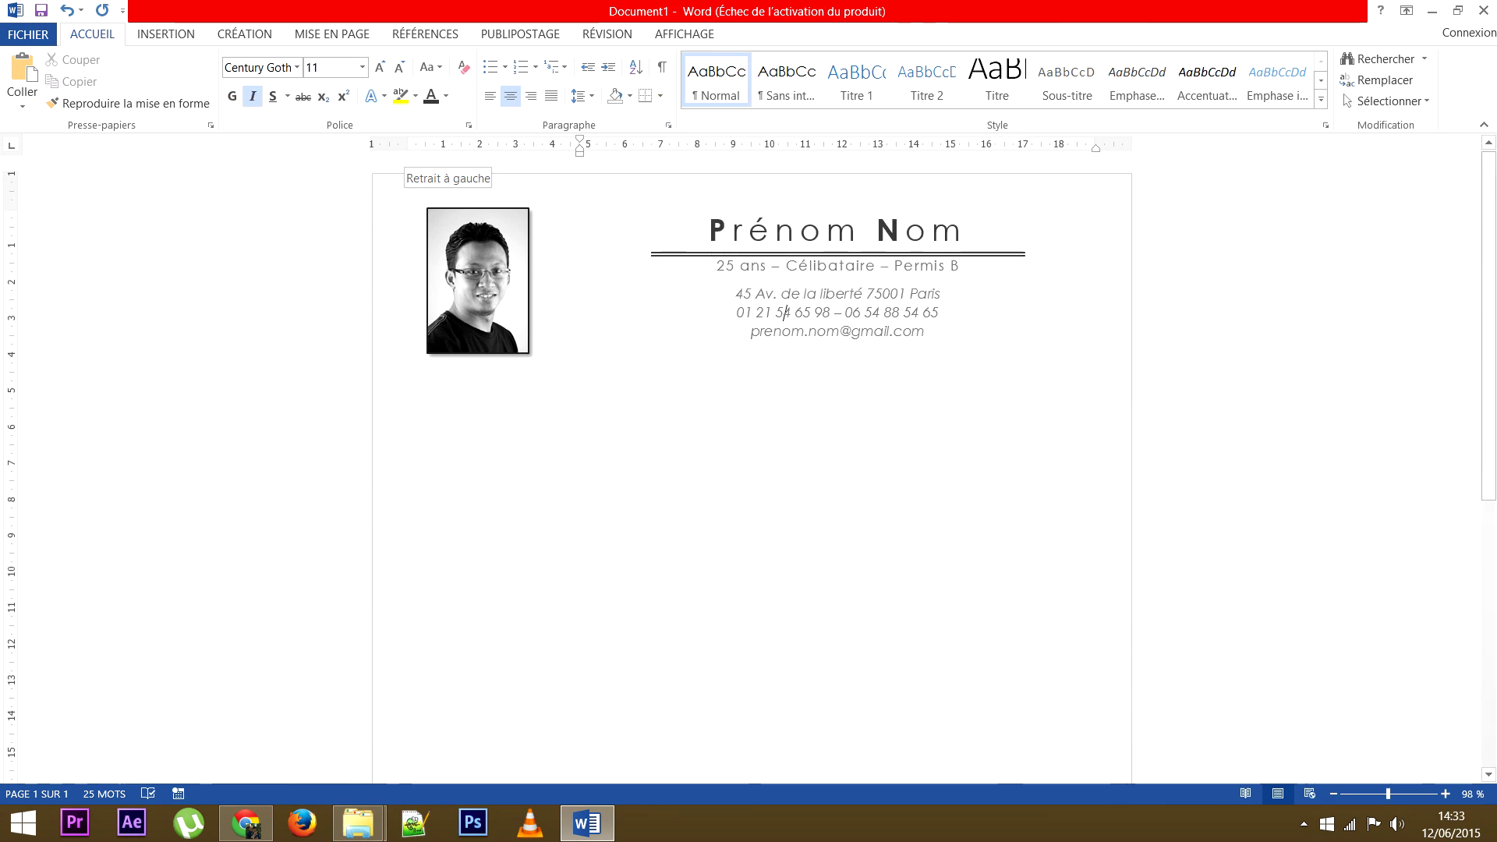
# Revise the name block's indents to Gauche 7,75 cm and Droite 3 cm and apply them
pyautogui.click(668, 125)
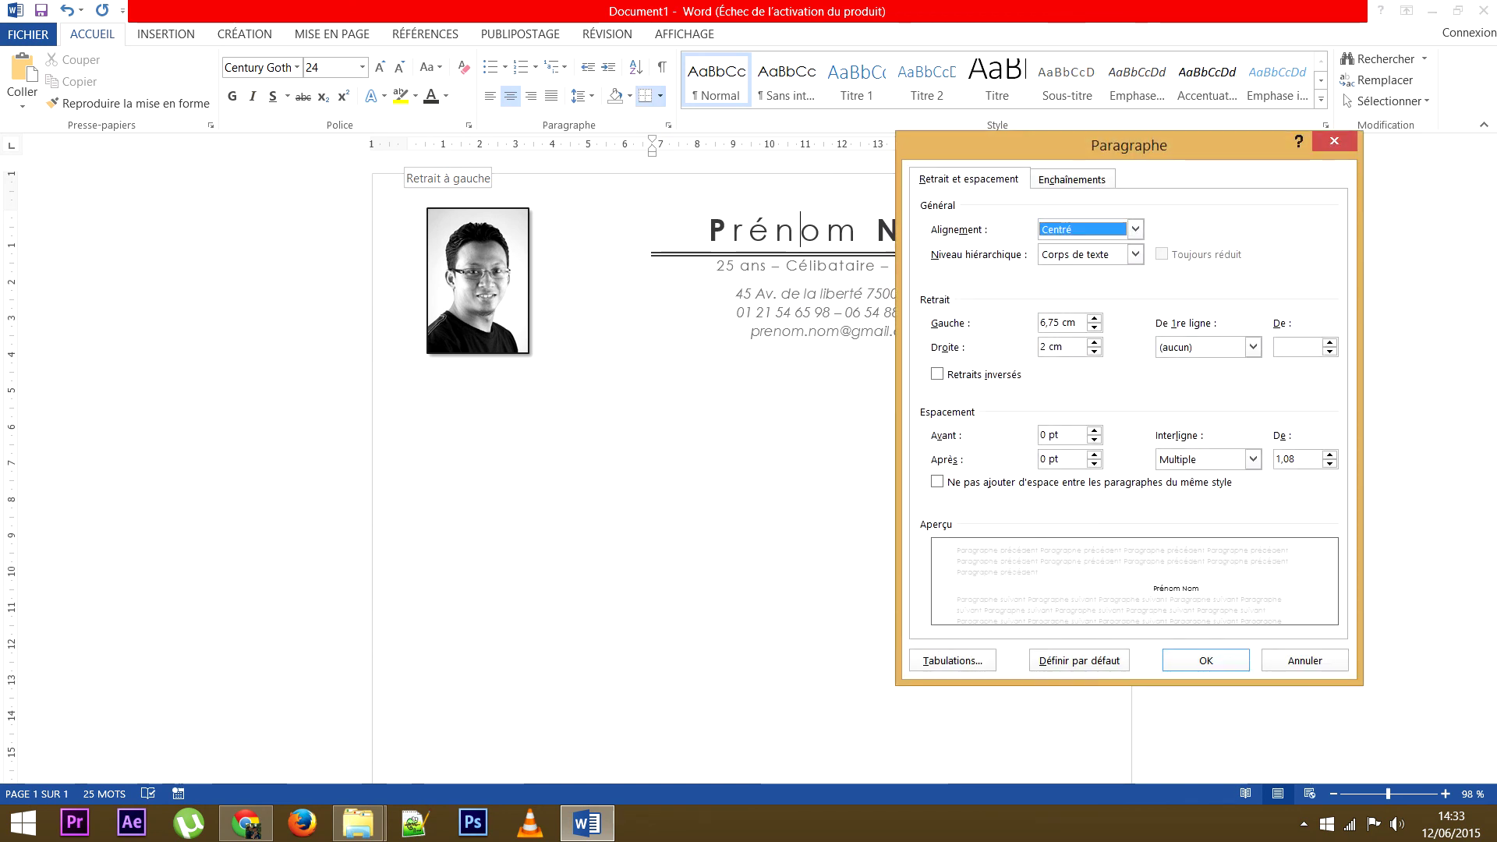
pyautogui.click(1042, 322)
pyautogui.write('7')
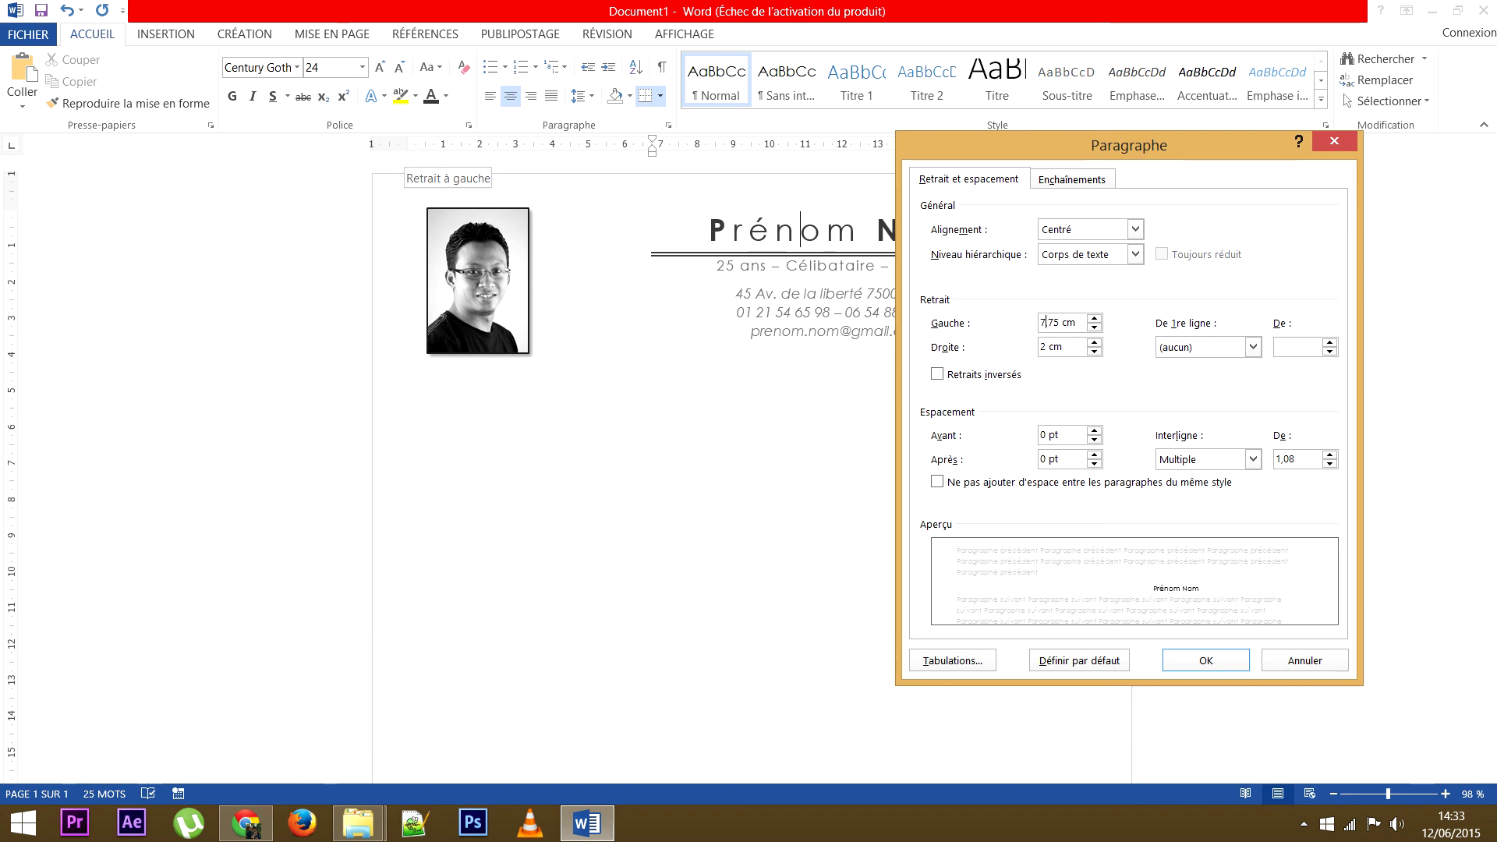
pyautogui.doubleClick(1043, 346)
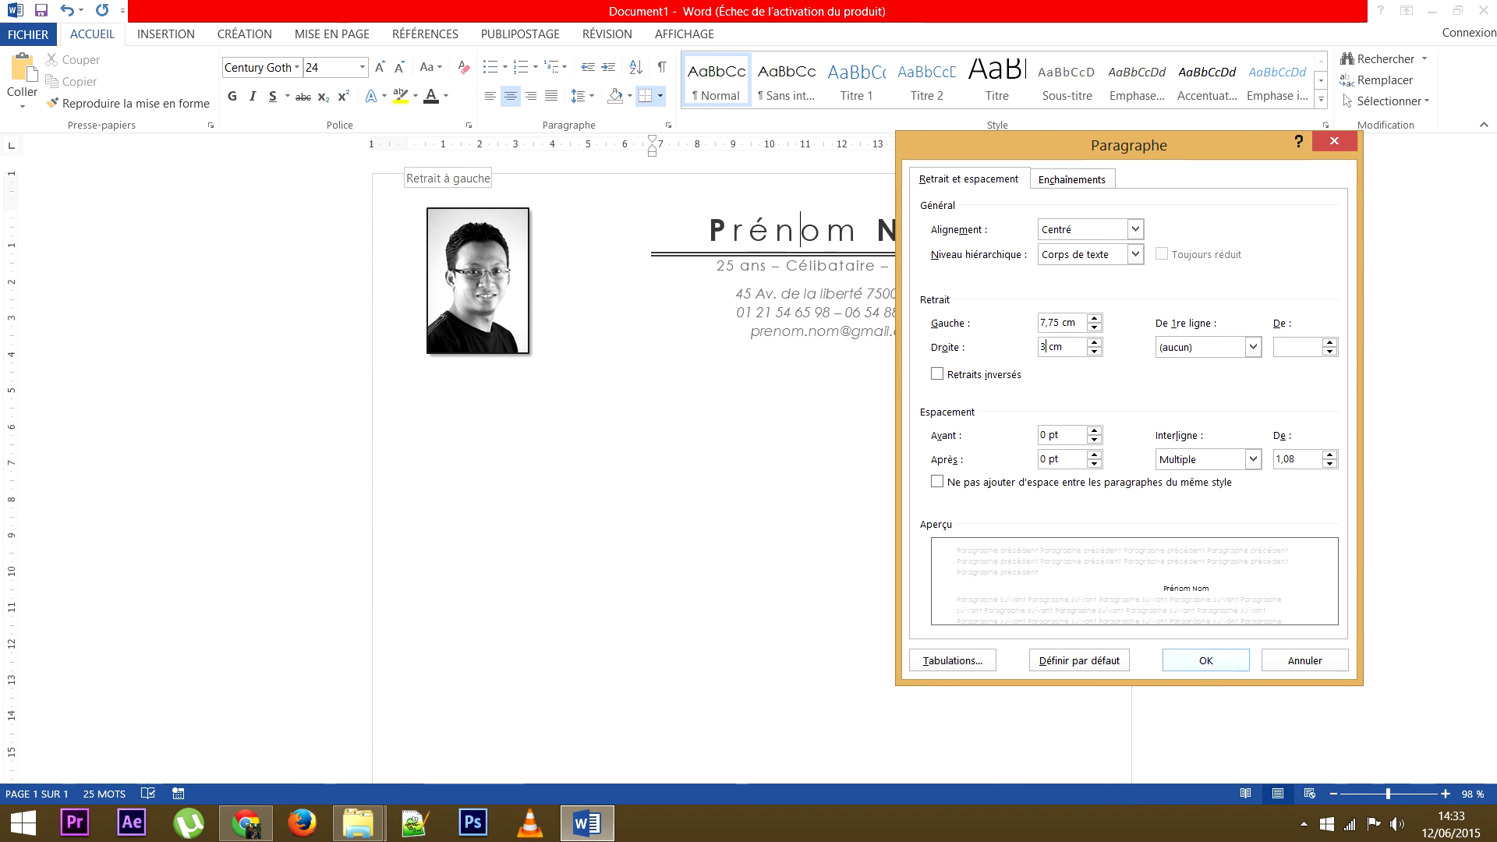
pyautogui.press('Return')
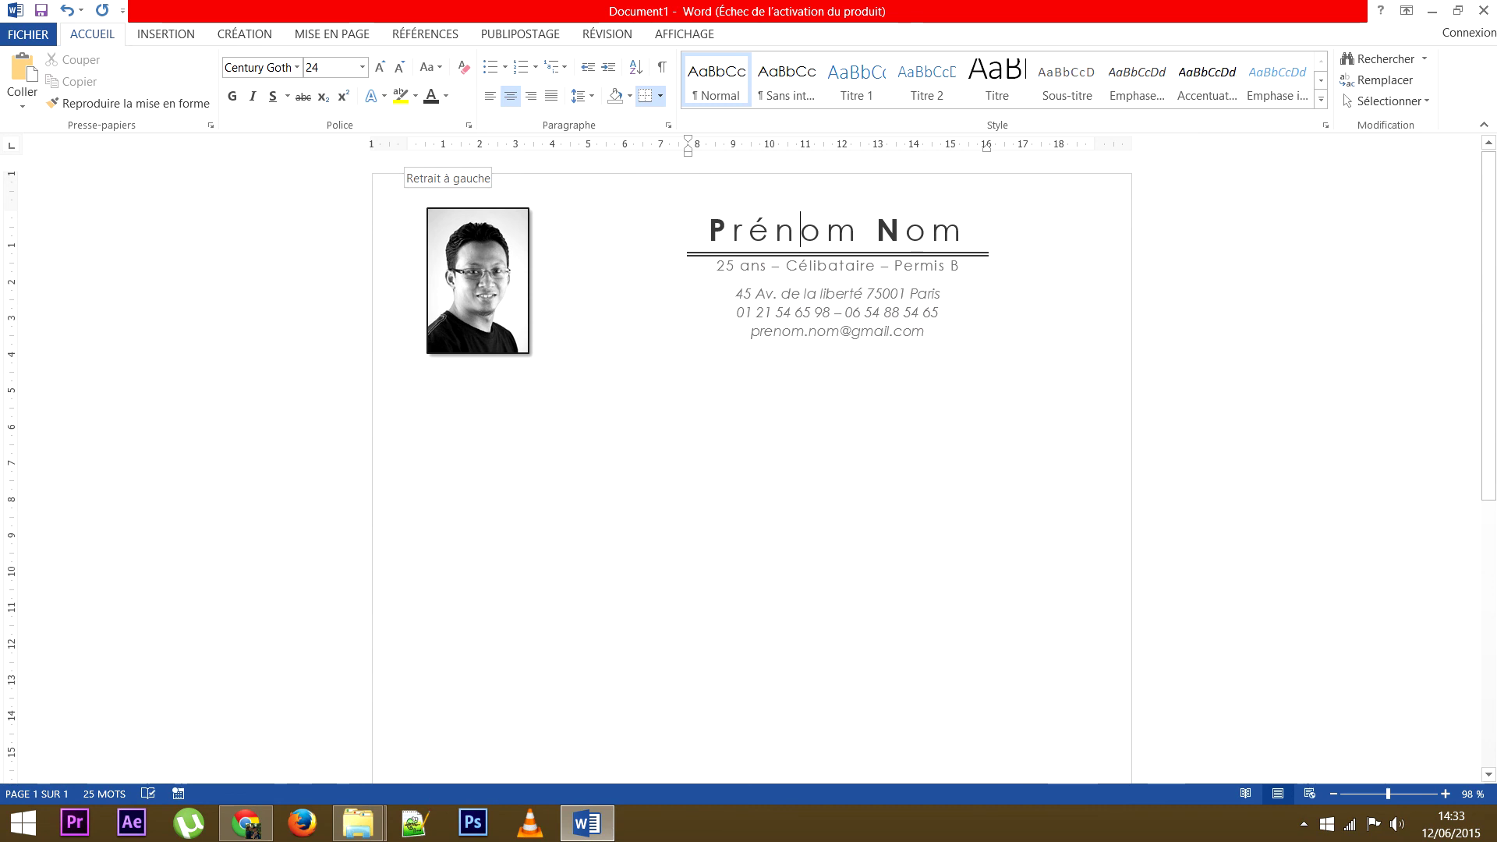
pyautogui.click(838, 312)
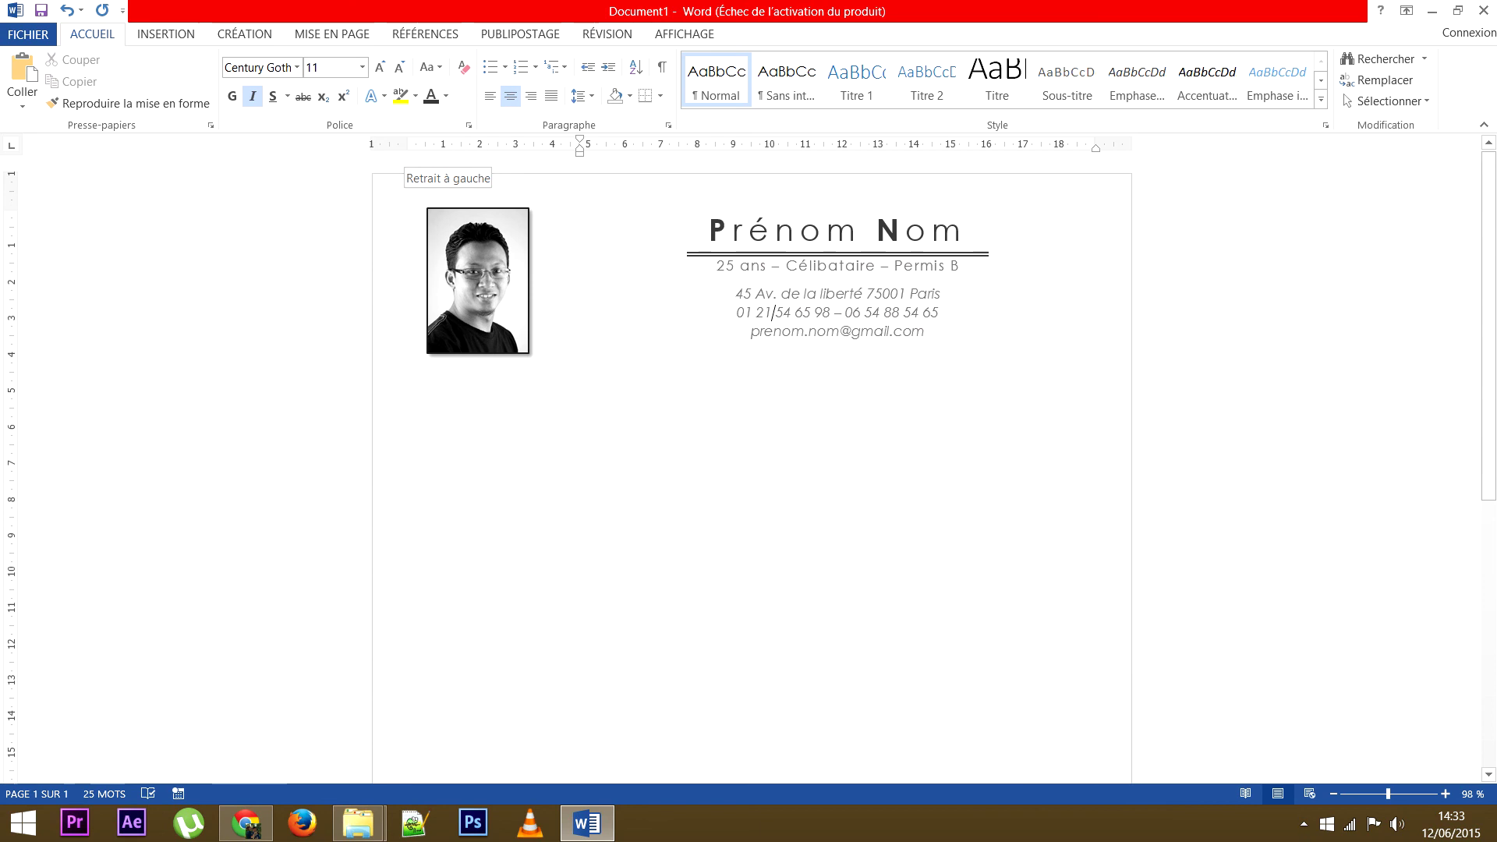
# Shift the grayscale portrait slightly right and down, then deselect it
pyautogui.moveTo(477, 281); pyautogui.dragTo(493, 282)
pyautogui.click(927, 332)
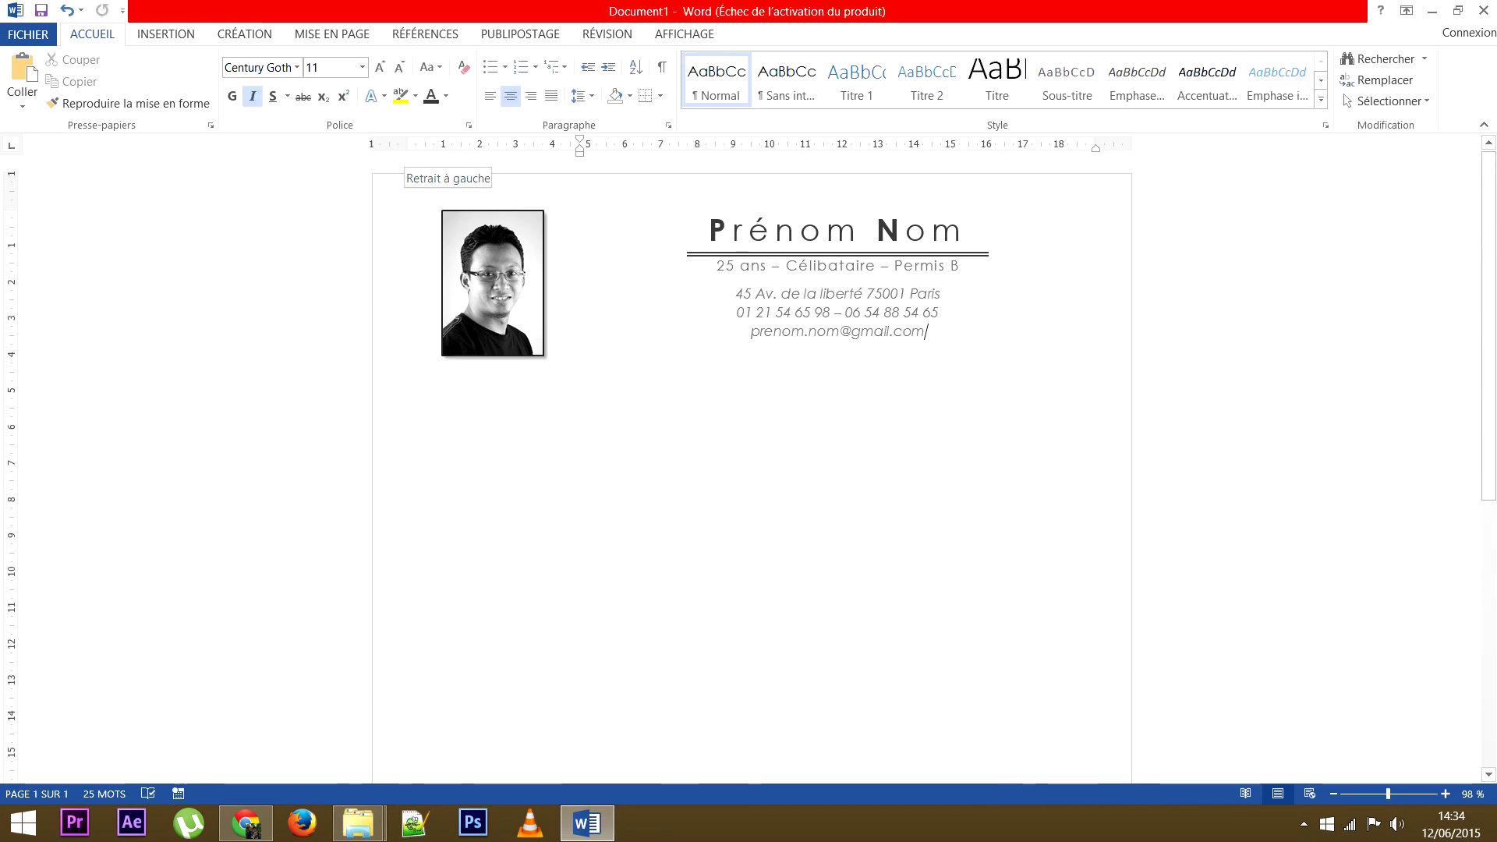
pyautogui.click(408, 350)
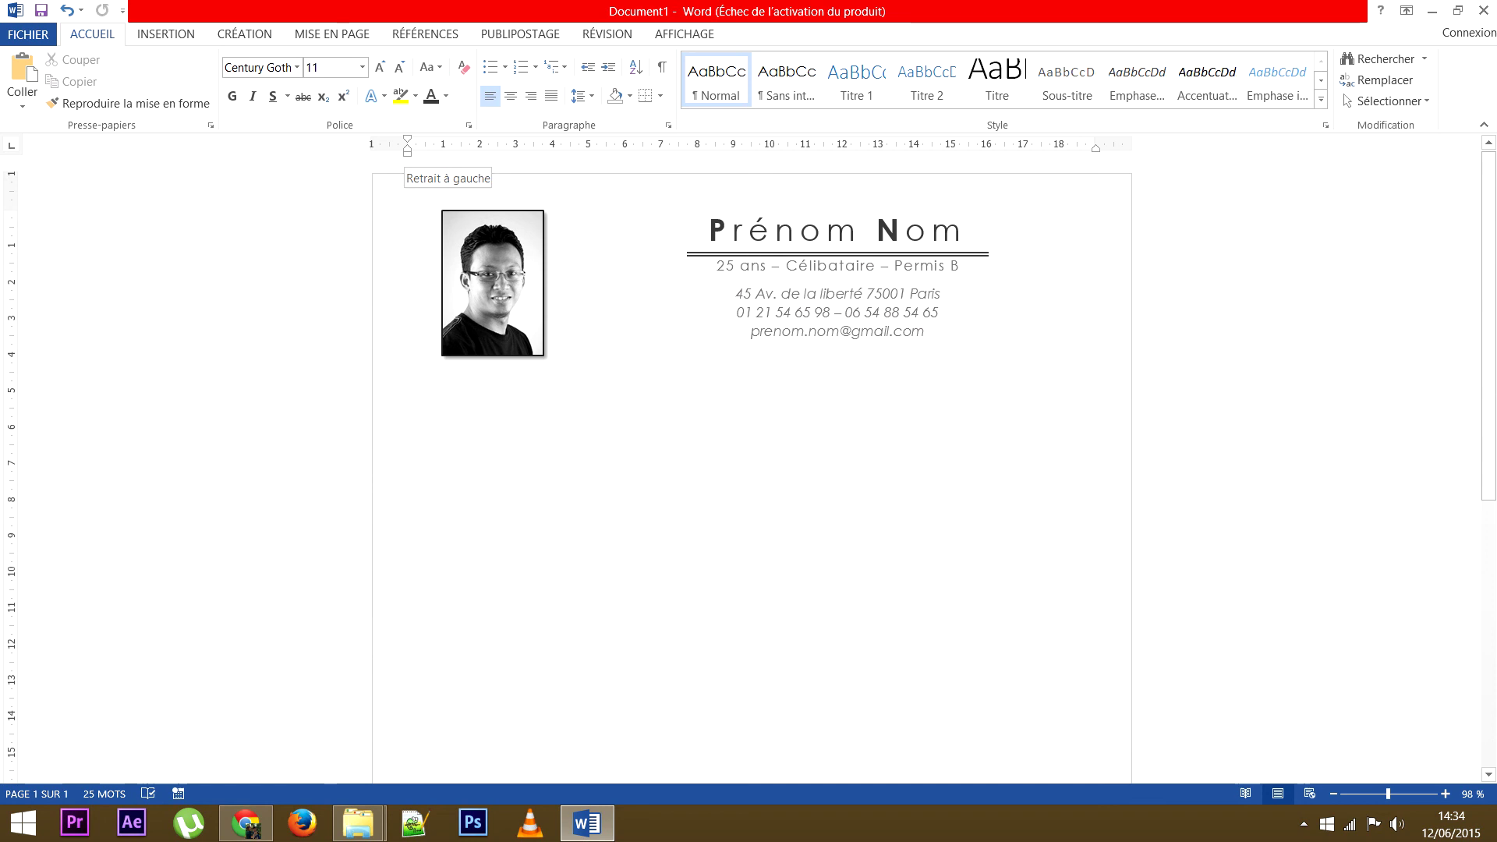